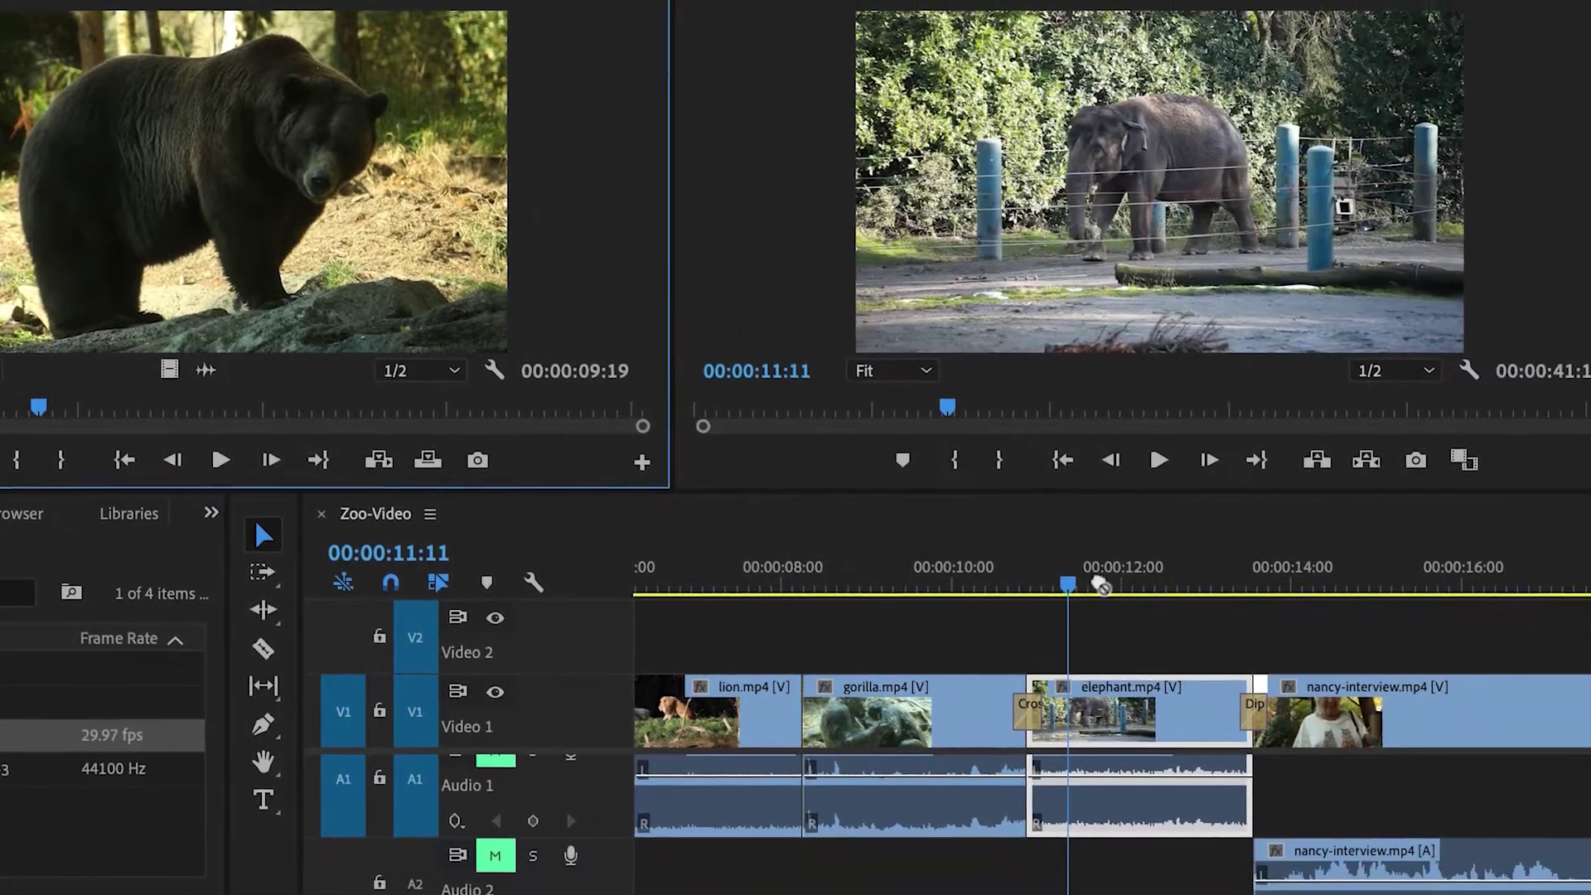
- Alt-drag bear.mp4 onto elephant.mp4 on V1 so it takes the clip's place and transitions
left_click_drag(1101, 585, 1138, 721)
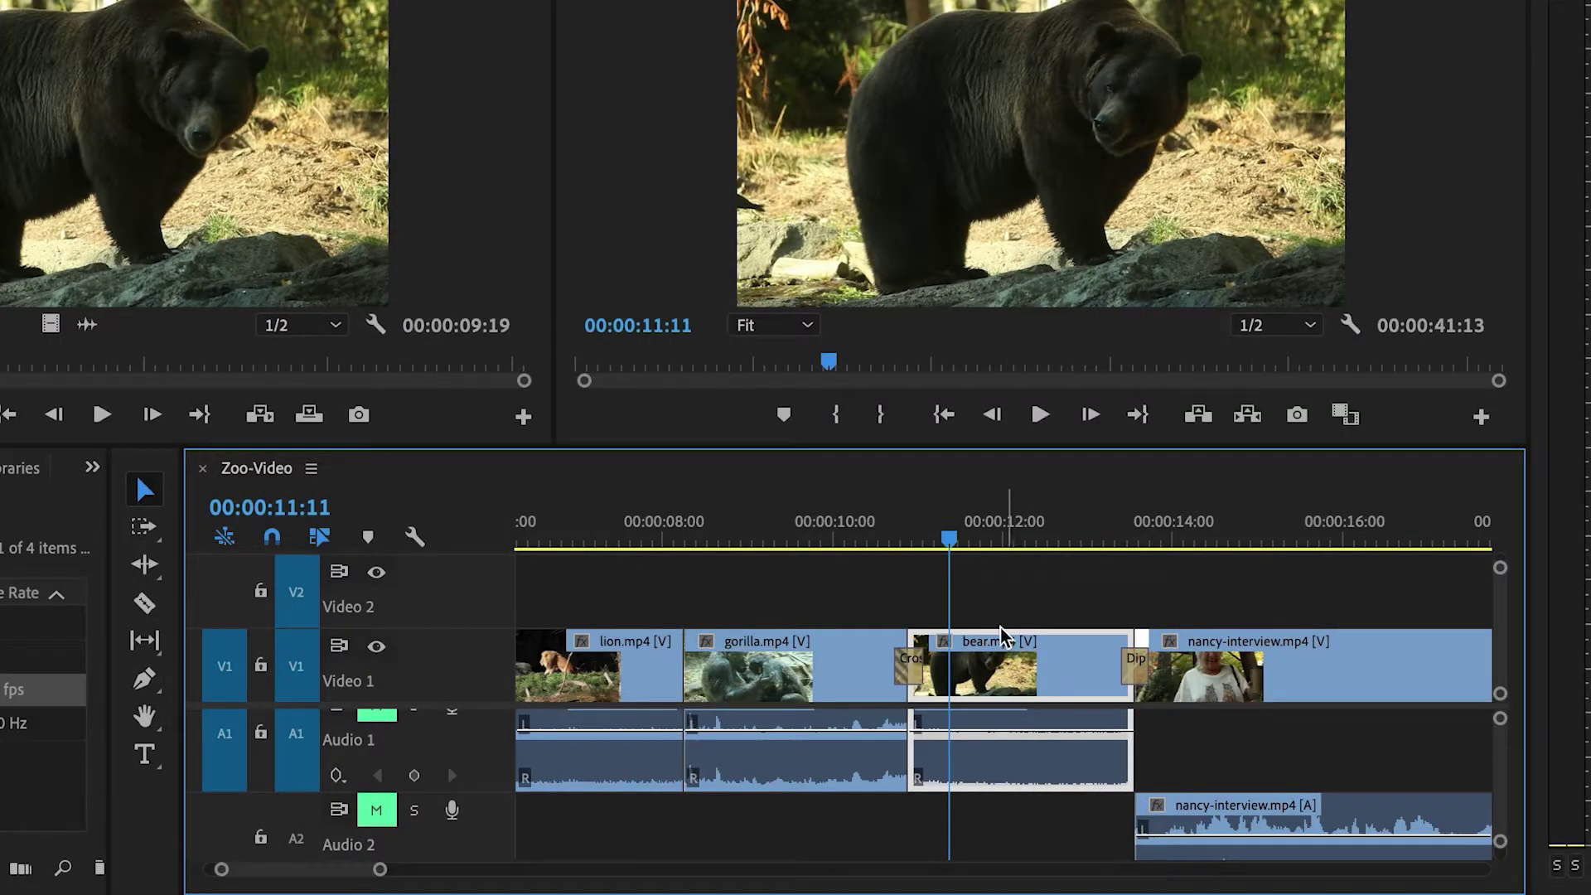
- Preview the bear clip, then mark an In point at 00:00:15:13 in the bear footage
left_click(942, 545)
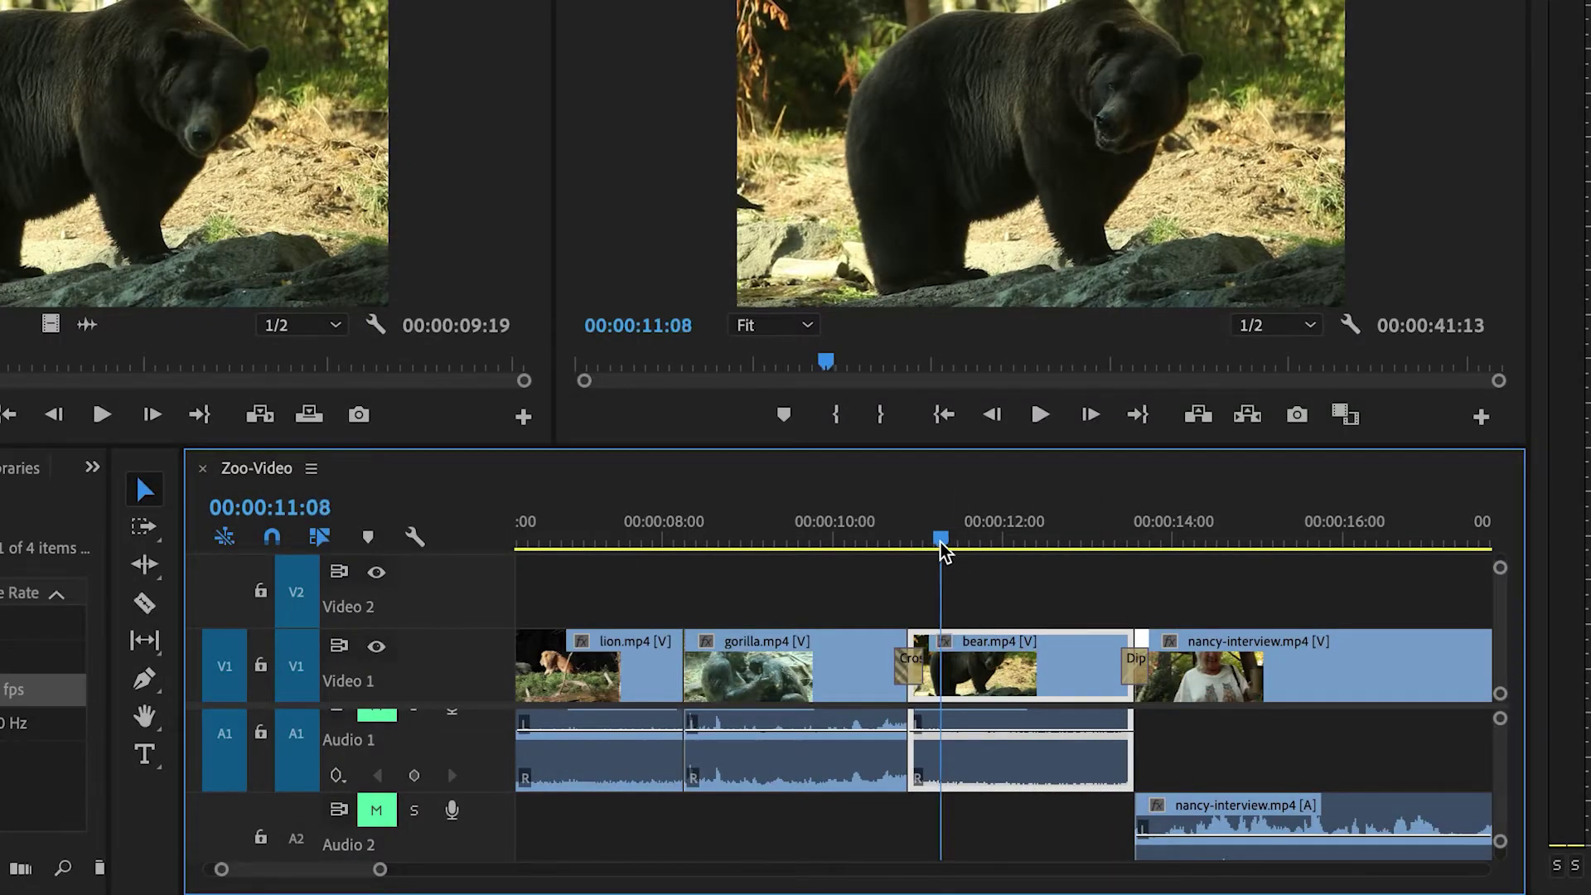
left_click_drag(942, 547, 910, 536)
key("space")
key("space")
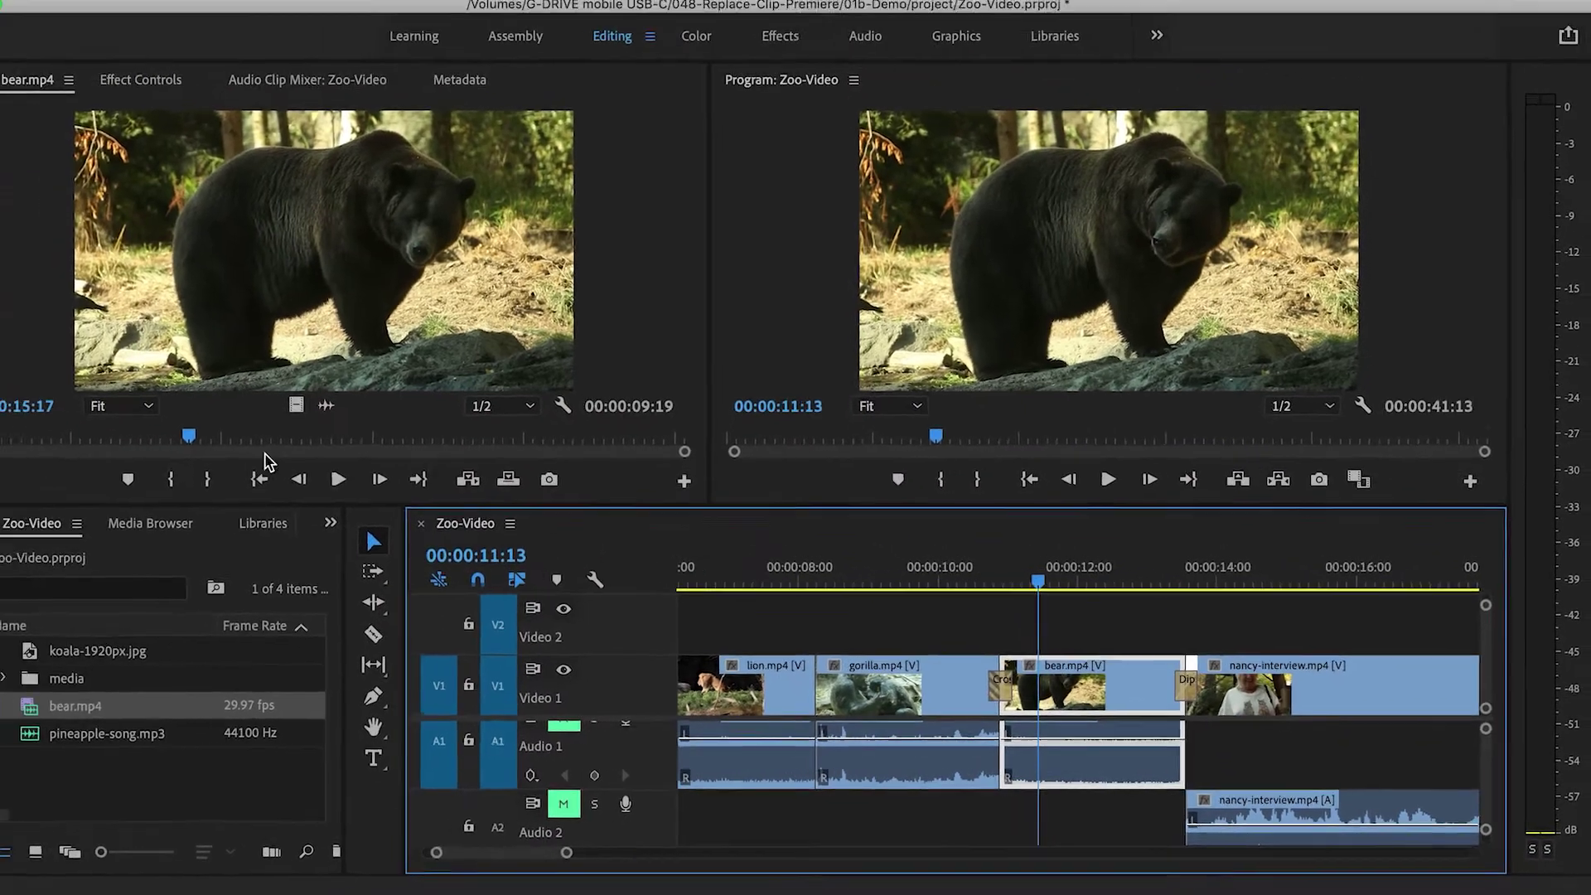
left_click_drag(189, 435, 107, 437)
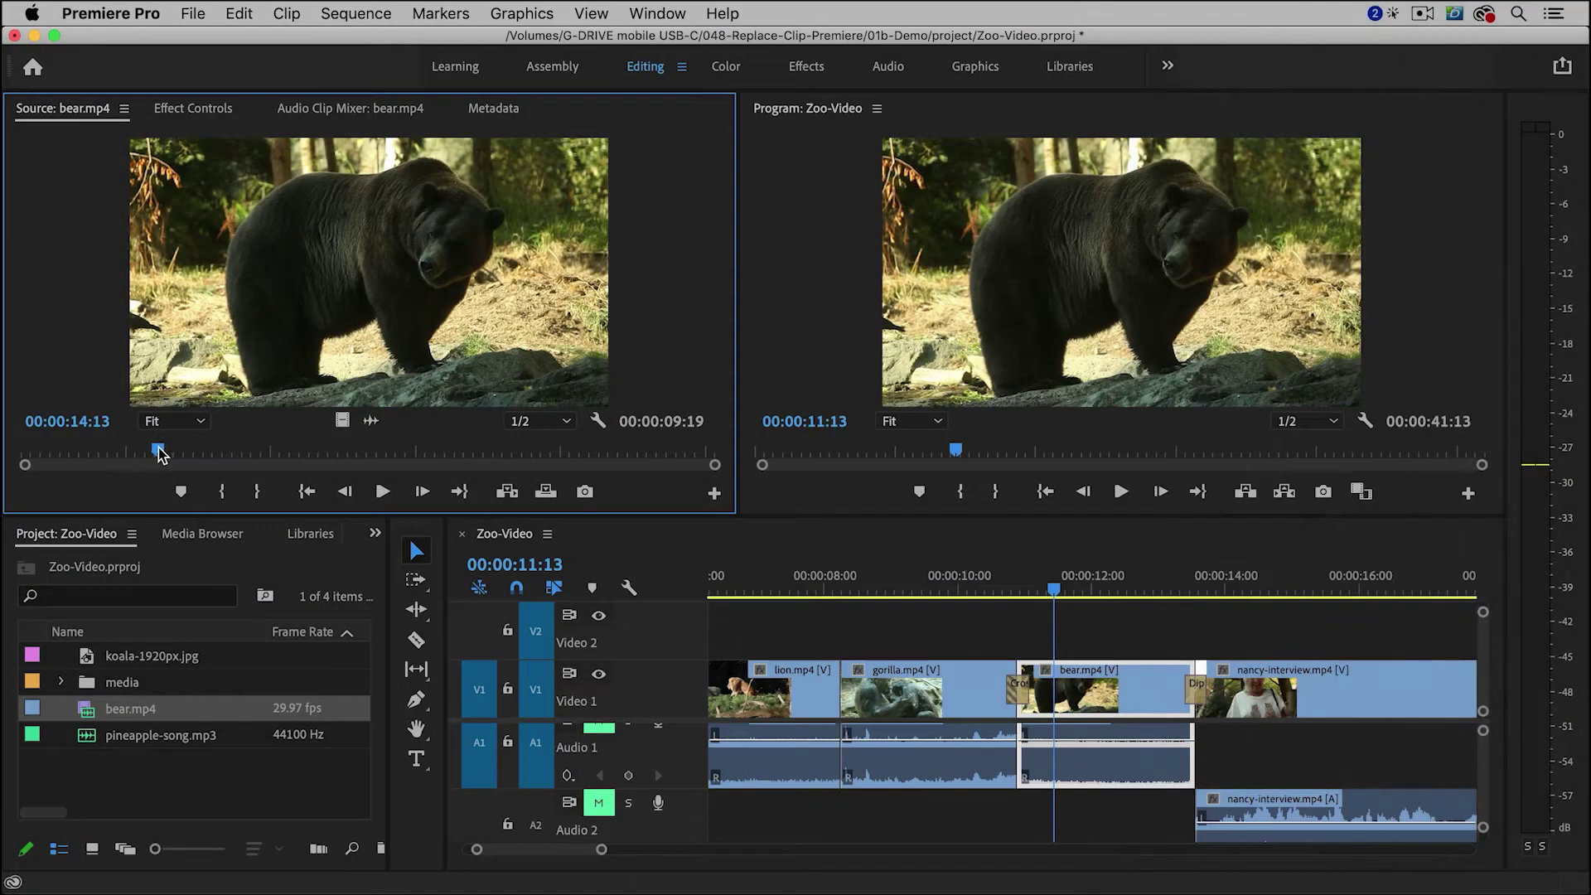
left_click_drag(158, 452, 222, 455)
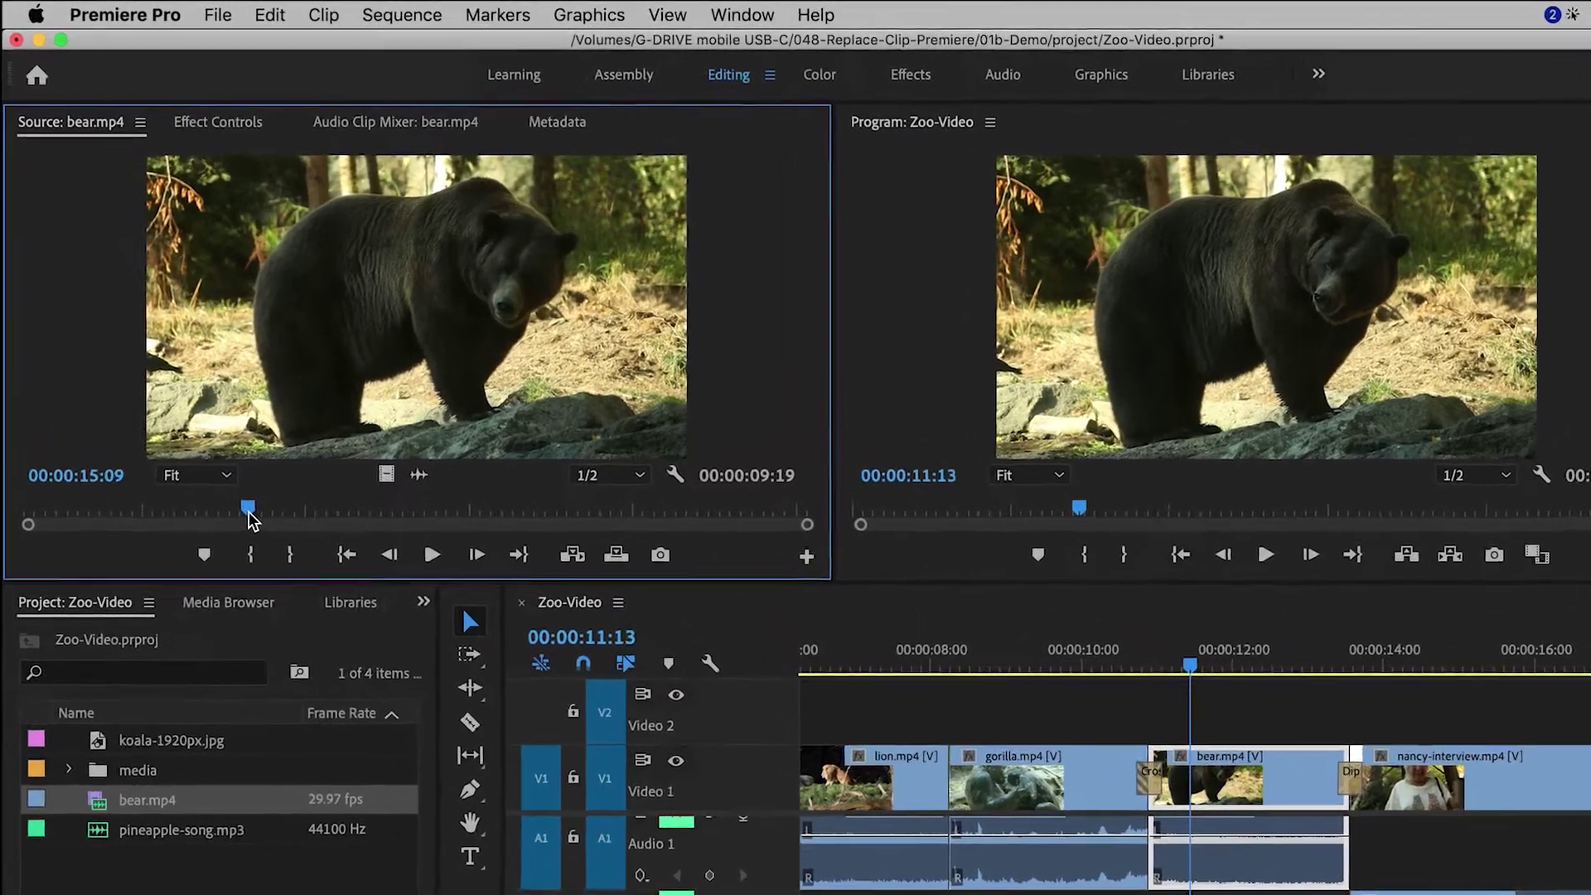
left_click_drag(253, 520, 259, 521)
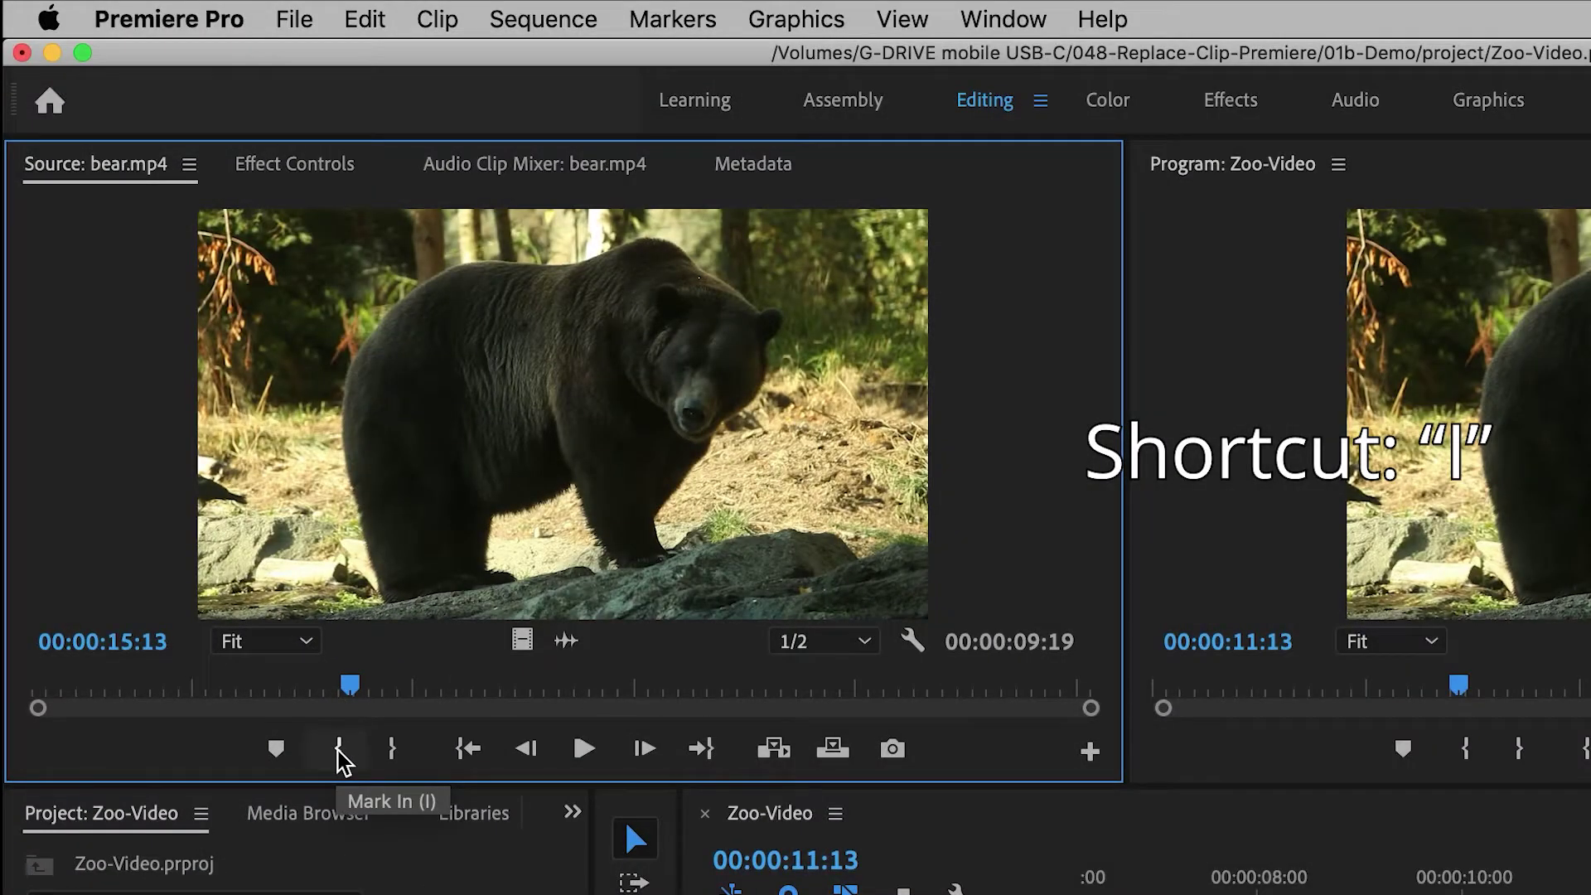
left_click(338, 751)
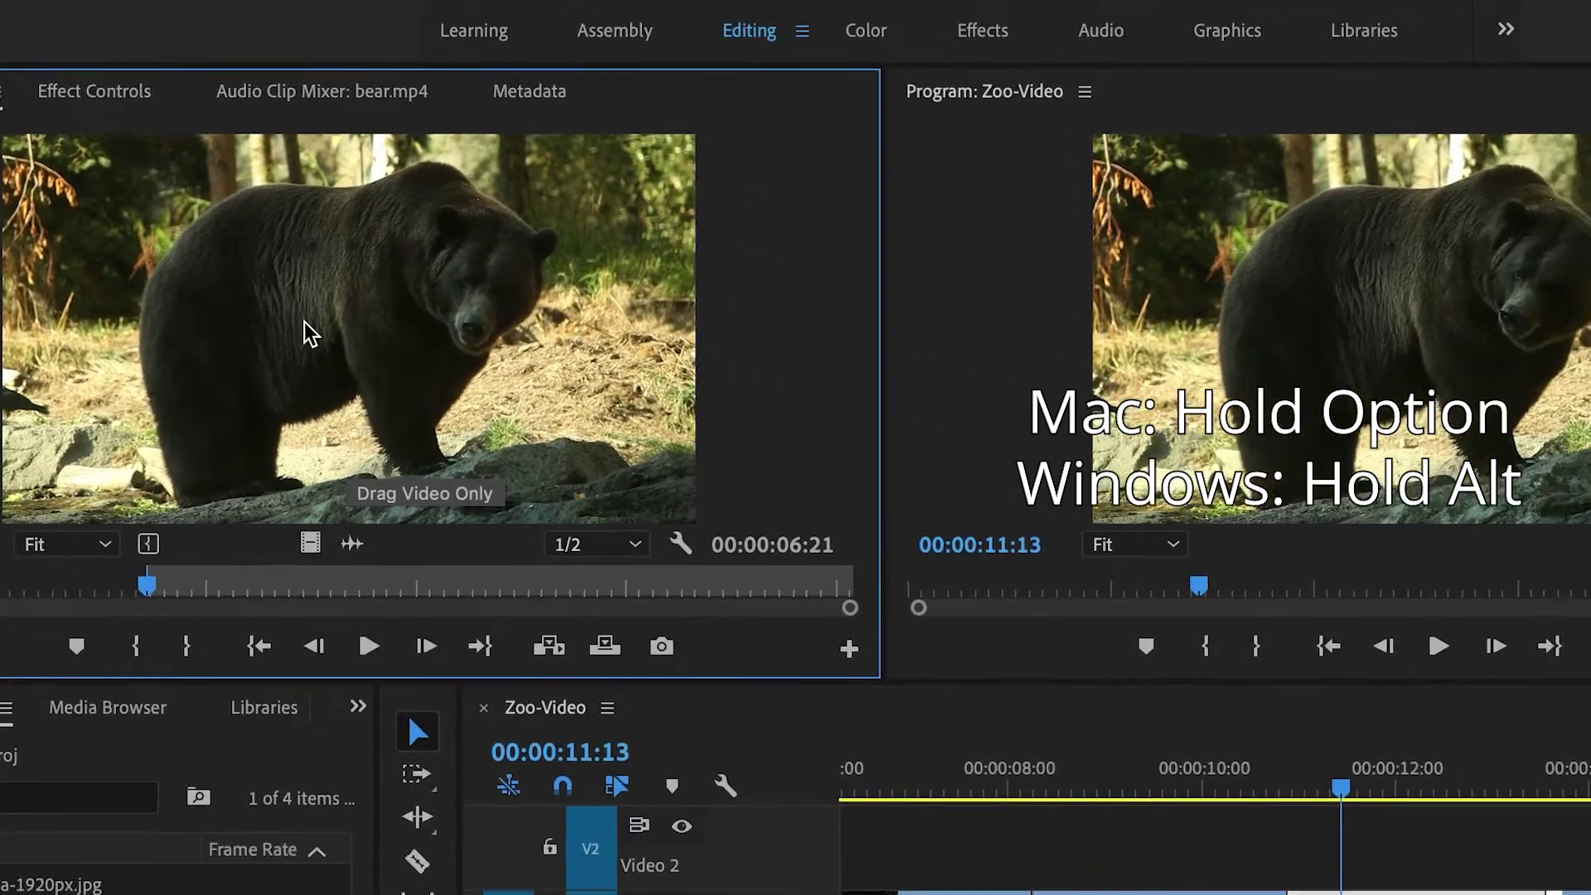
- Replace the V1 bear clip with the footage from the new In point and play it back
left_click_drag(306, 331, 1390, 894)
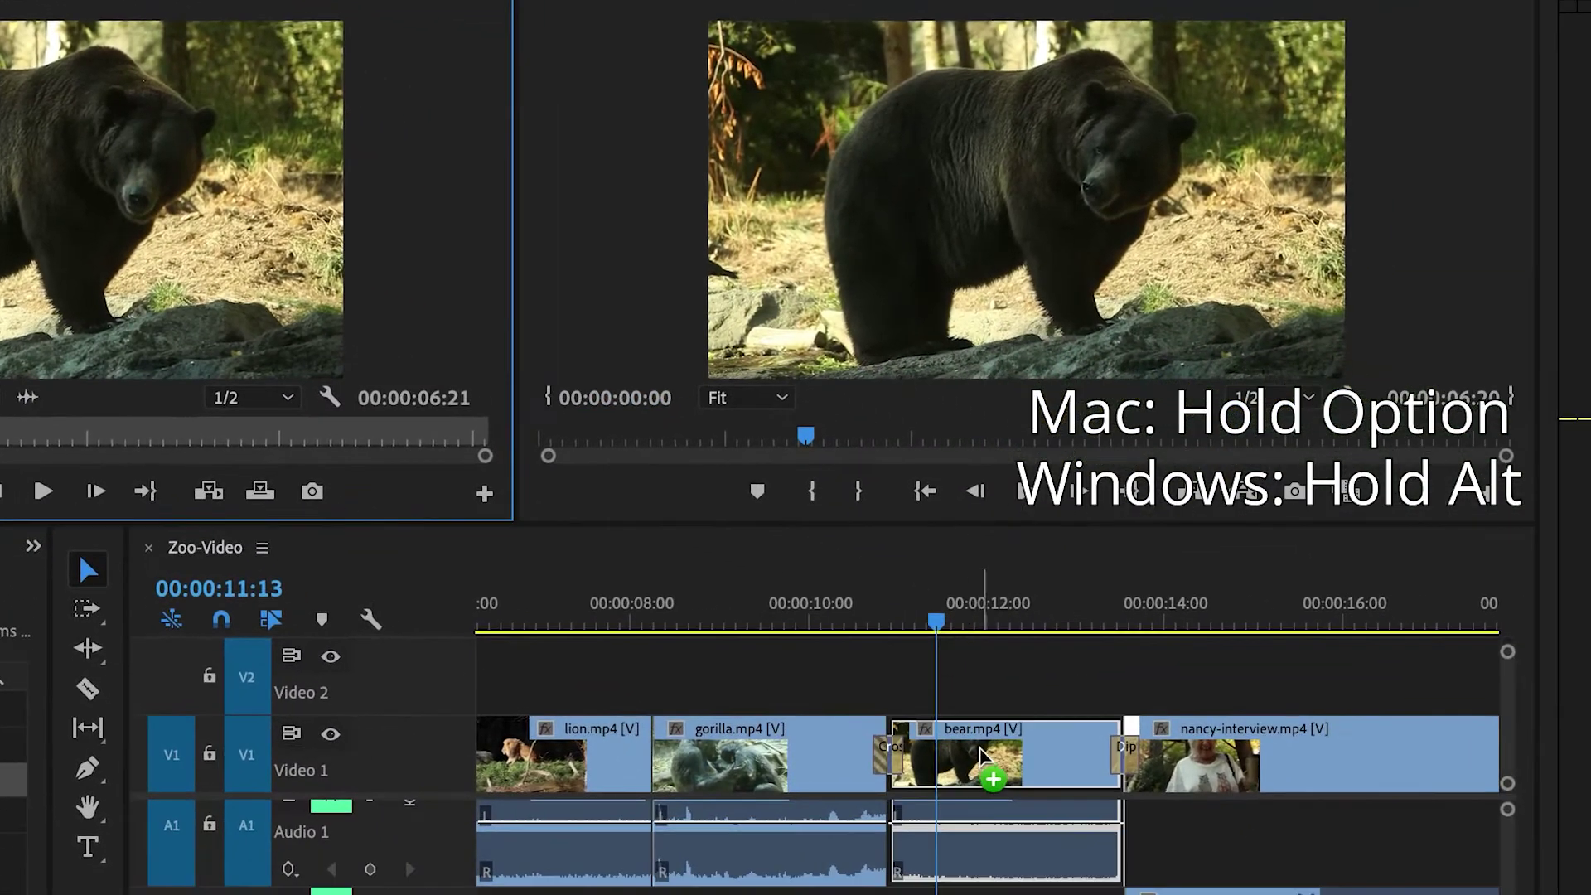
left_click_drag(981, 754, 982, 758)
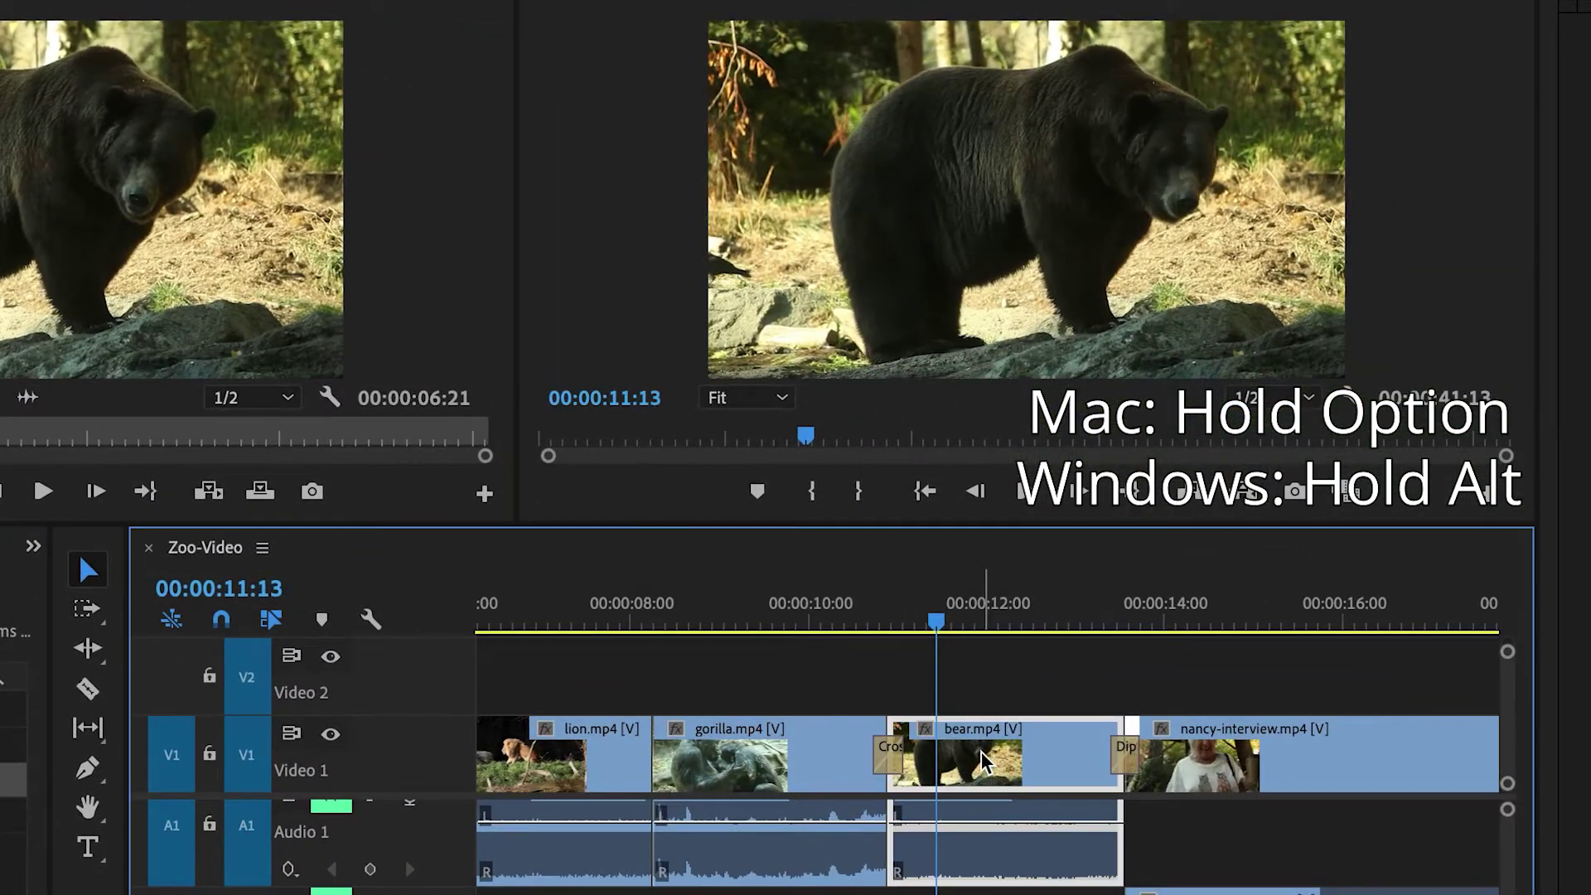
left_click(885, 630)
key("space")
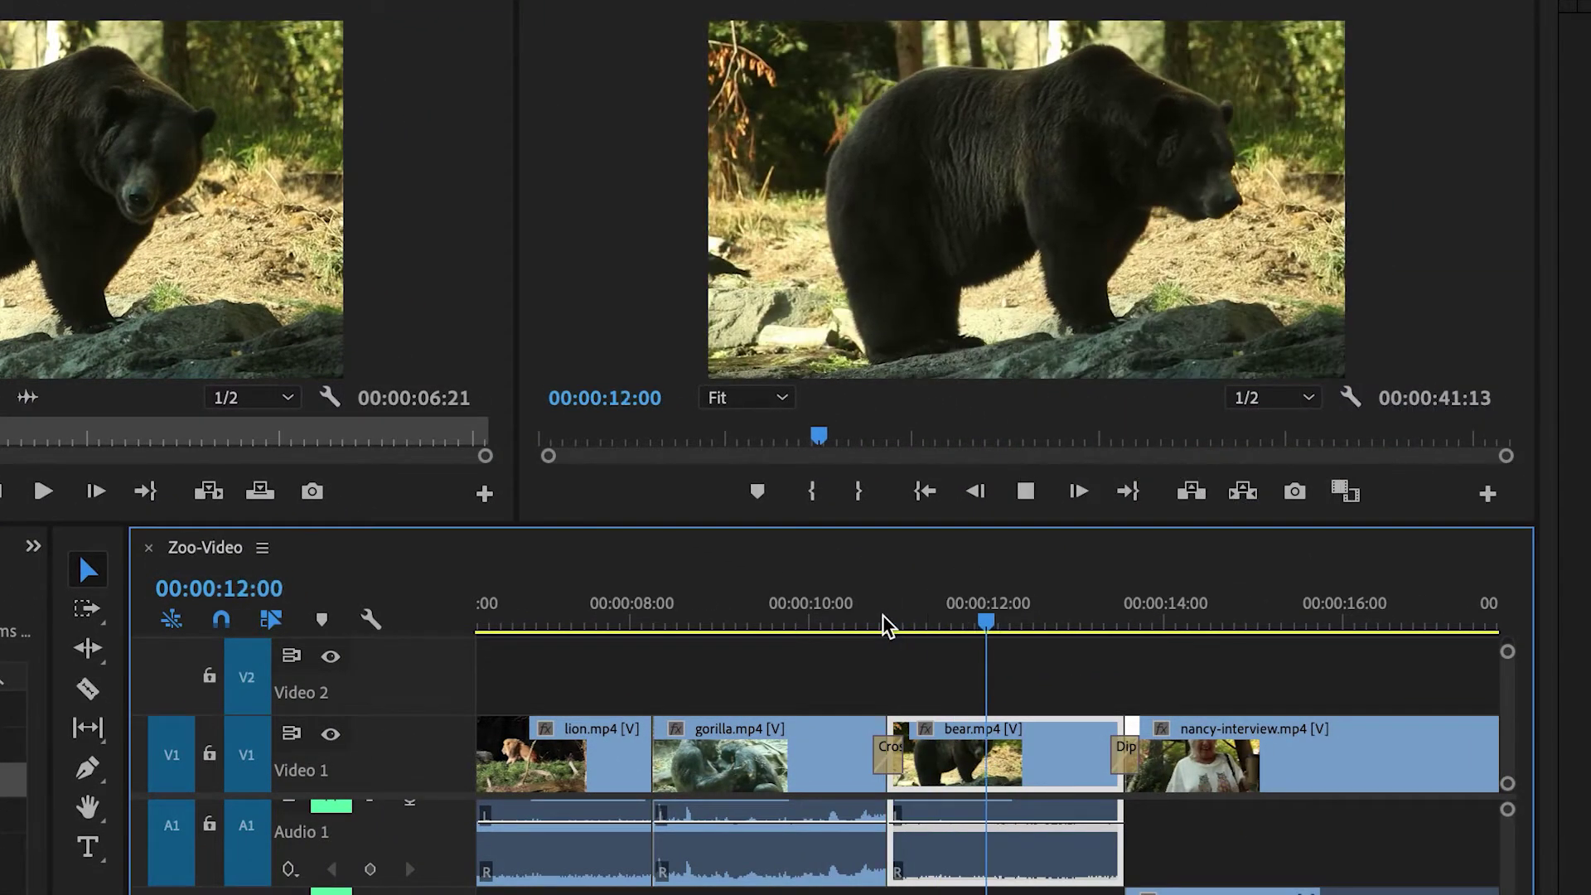
key("space")
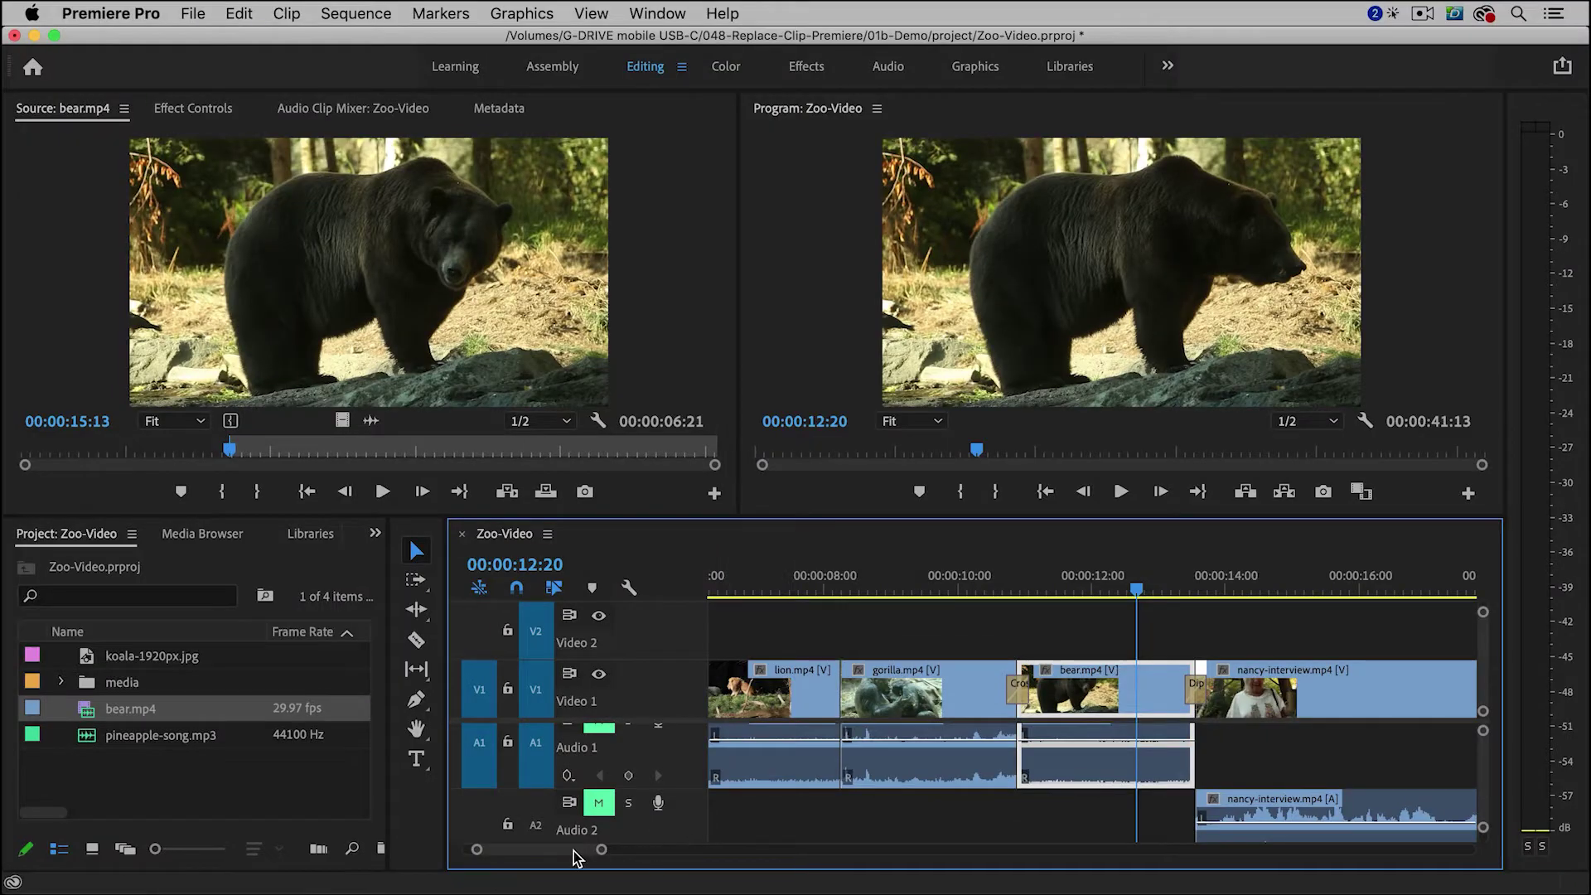
- Scroll to the chimpanzee.jpg clip and play through its section of the timeline
scroll(573, 852, "down", 10)
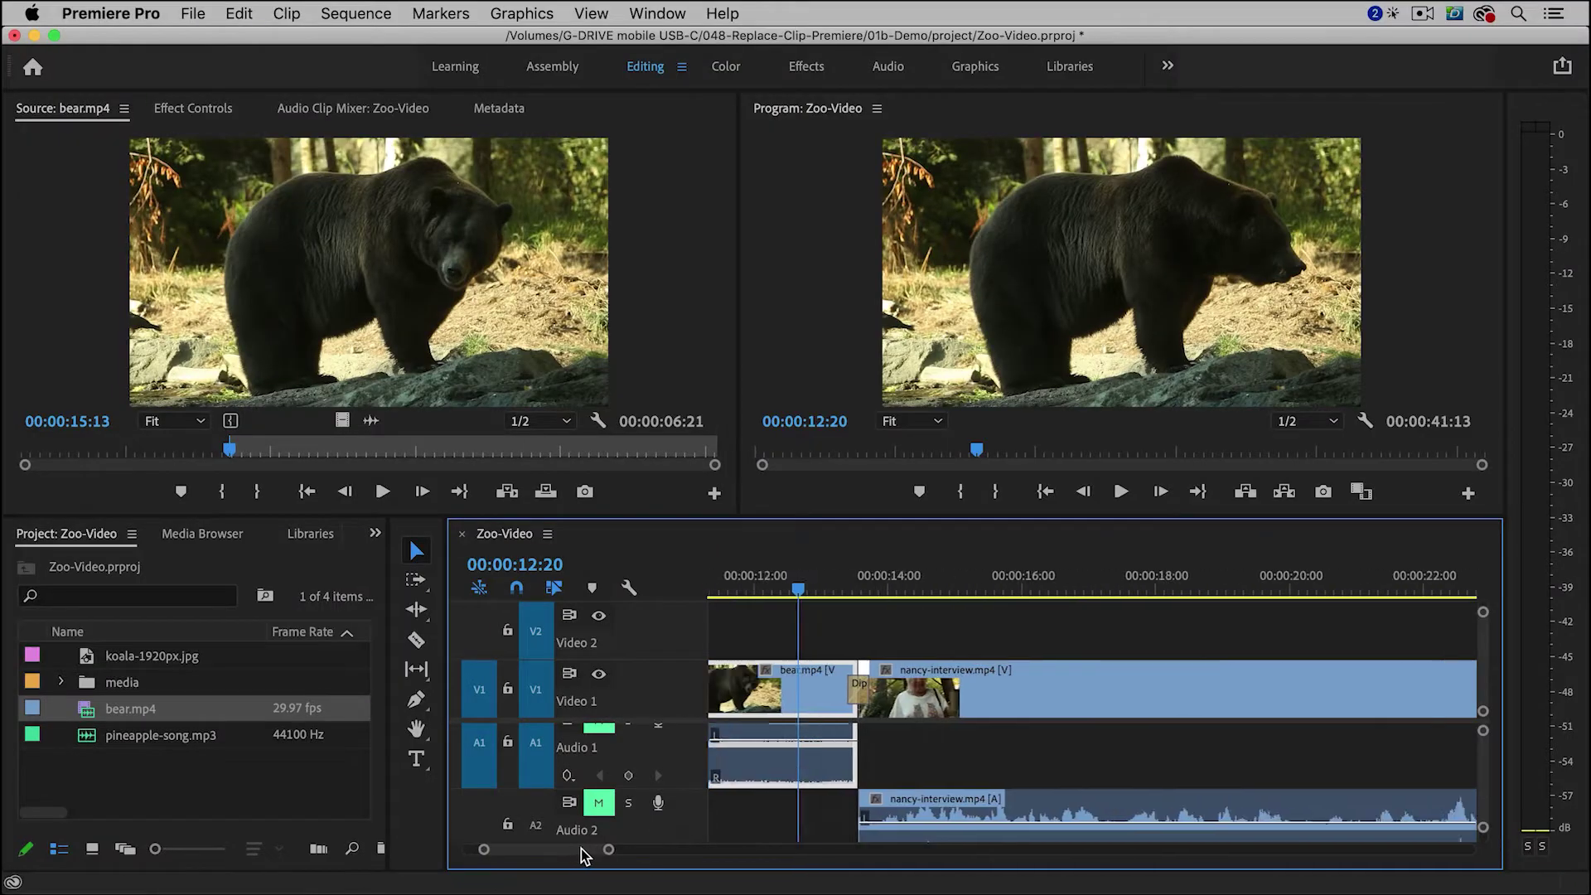
left_click(887, 577)
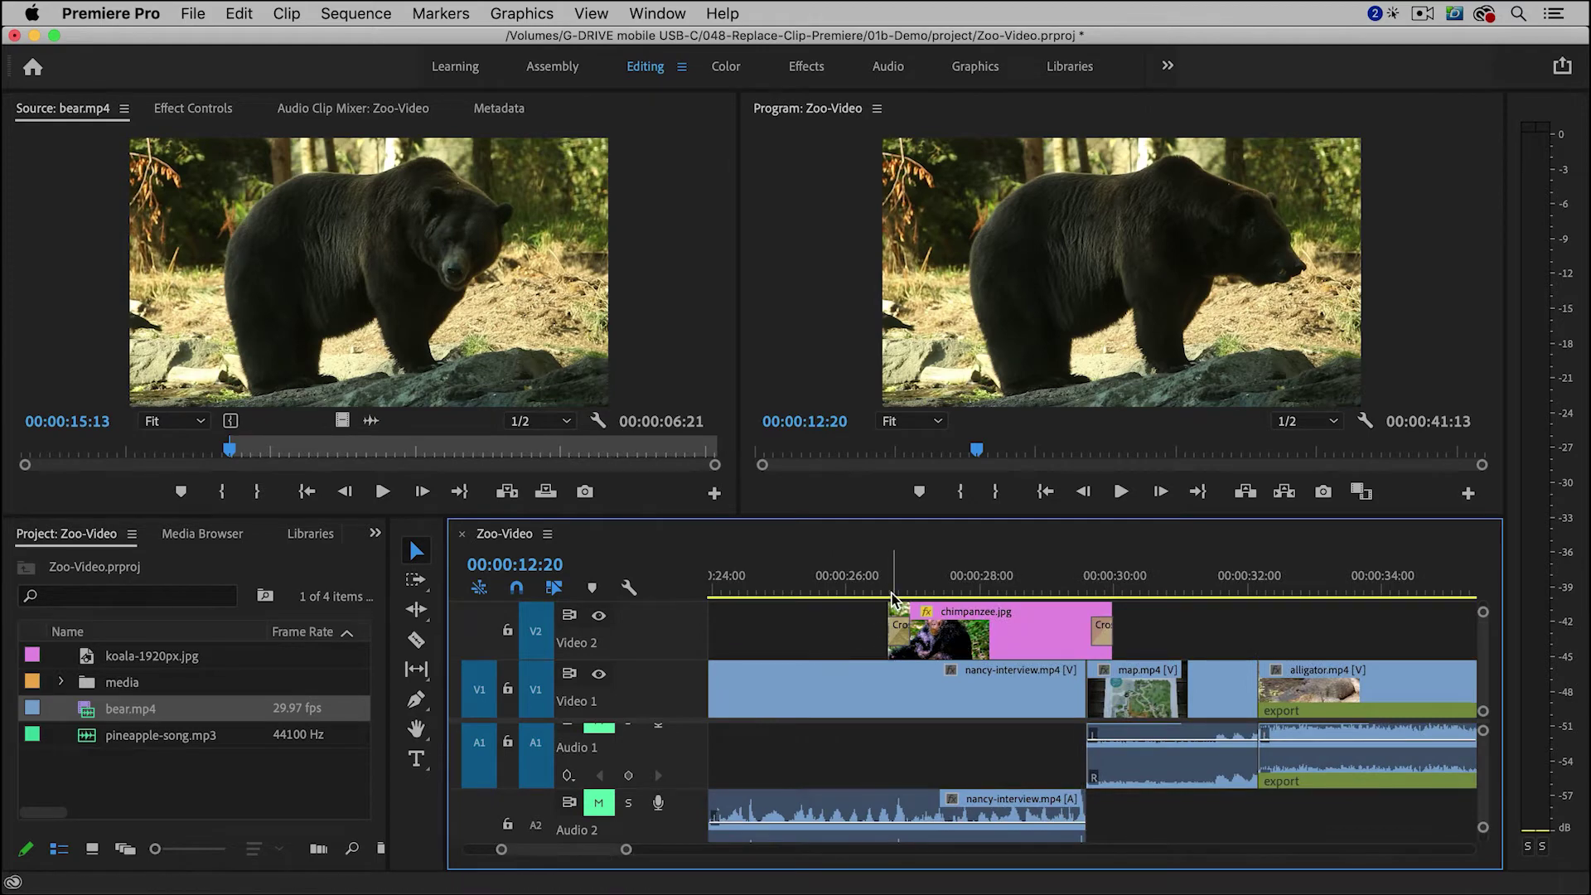
key("space")
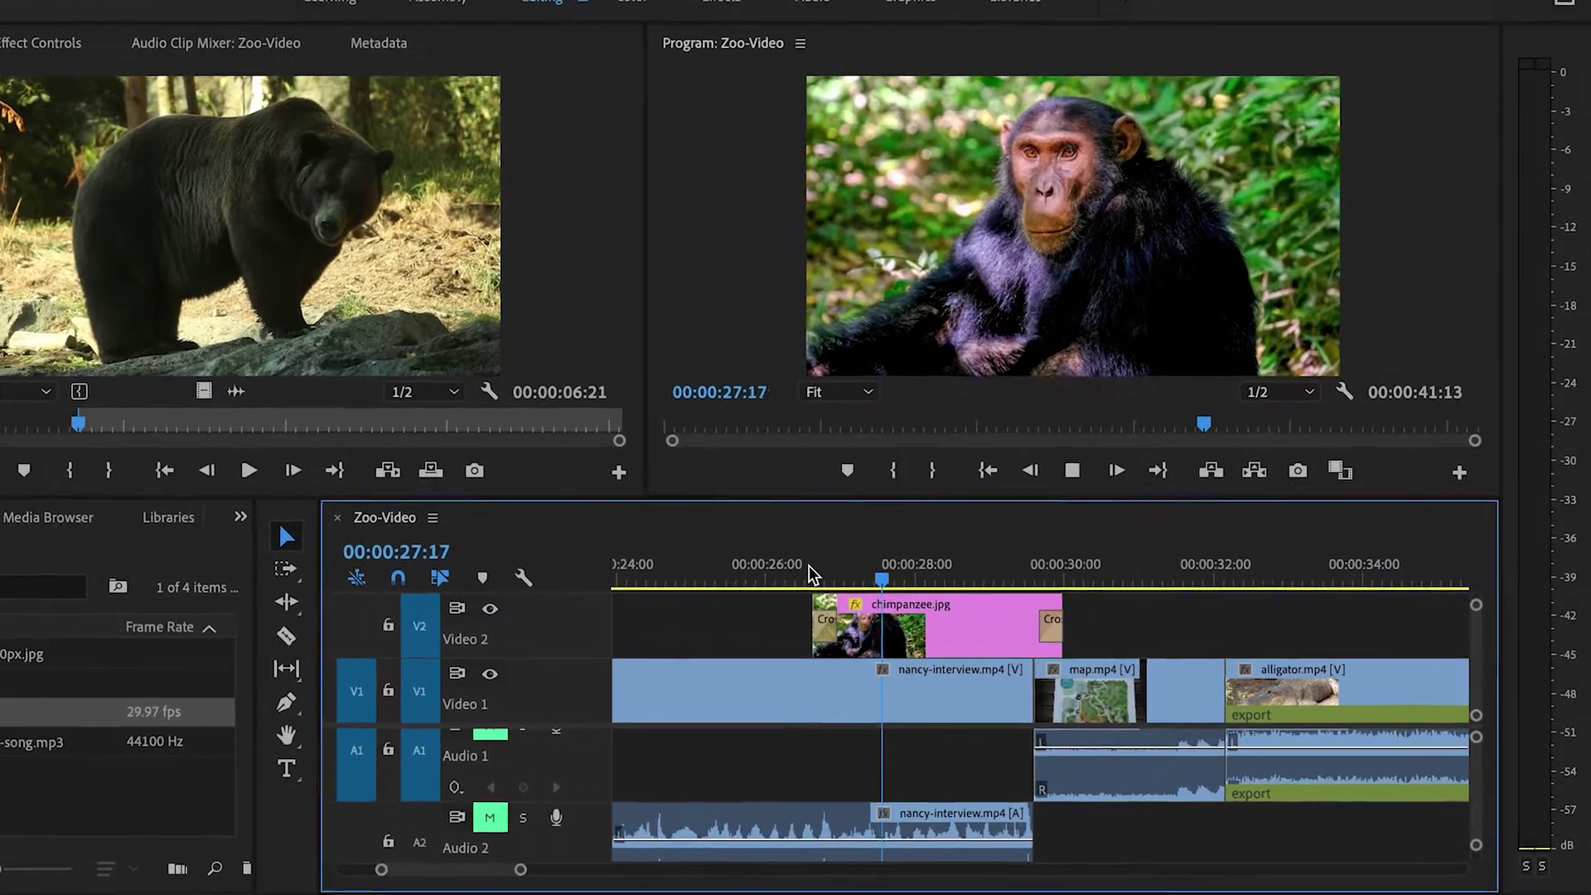
key("space")
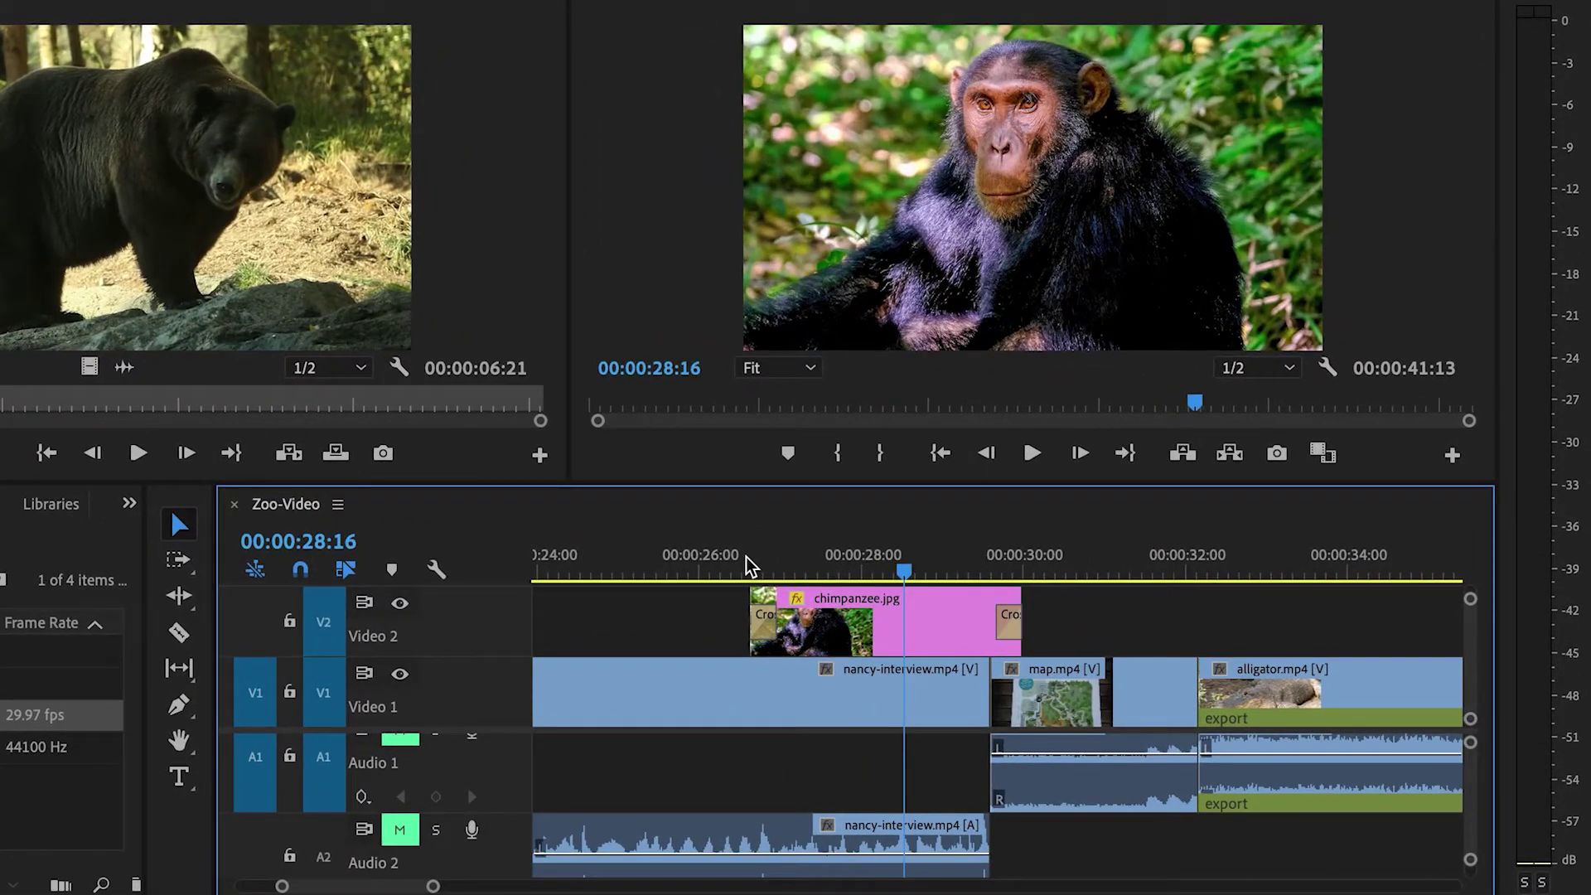
- Show chimpanzee.jpg's settings in Effect Controls and play its zoom animation
left_click(825, 617)
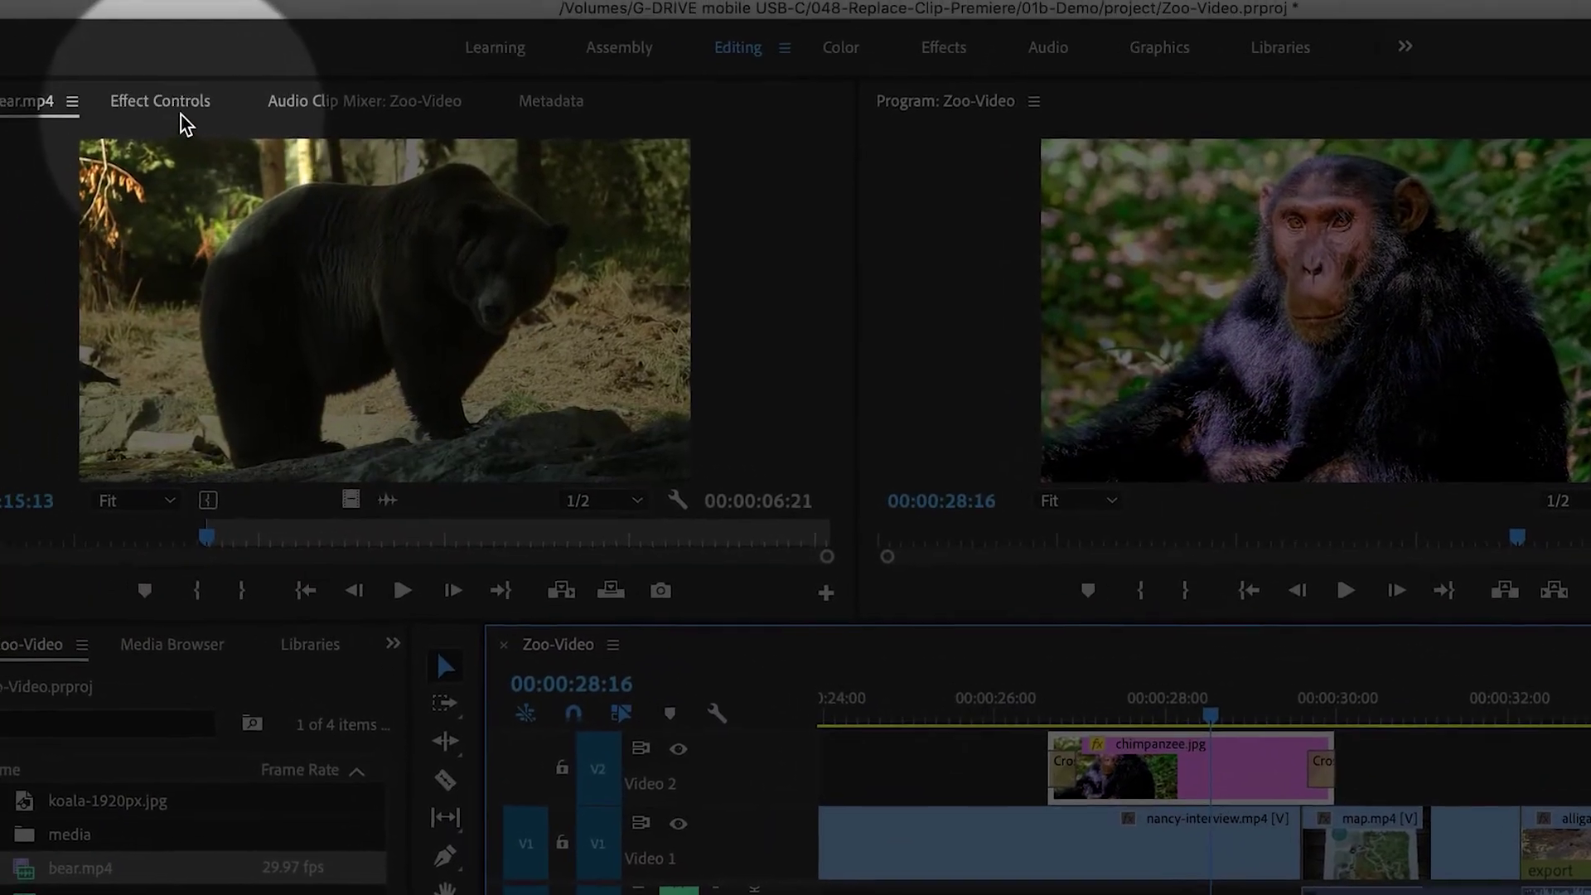
left_click(91, 70)
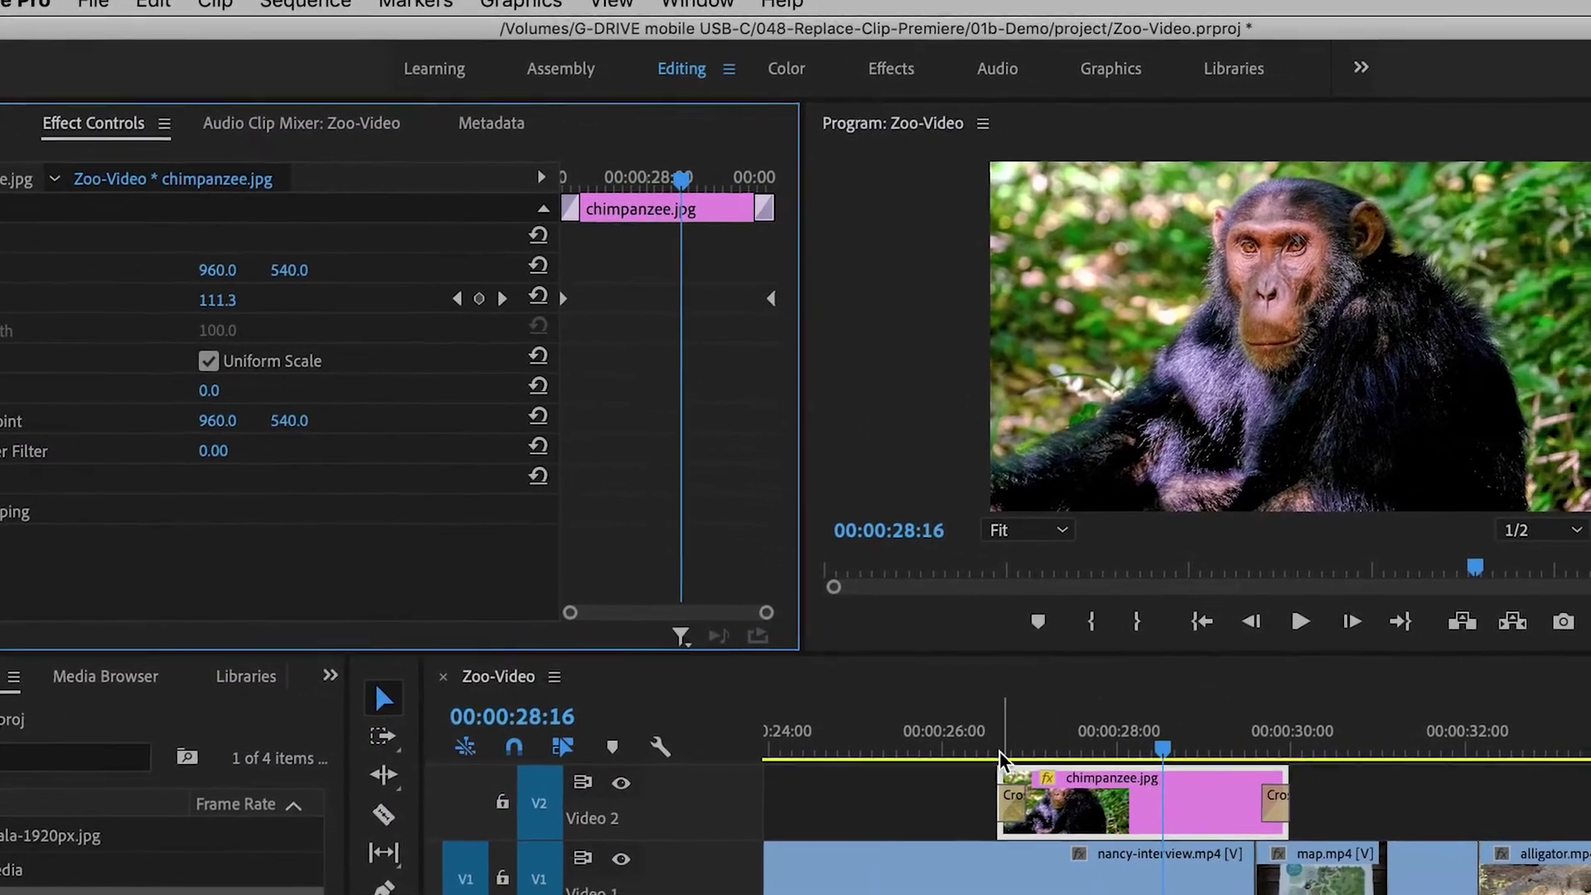
left_click(1150, 761)
key("space")
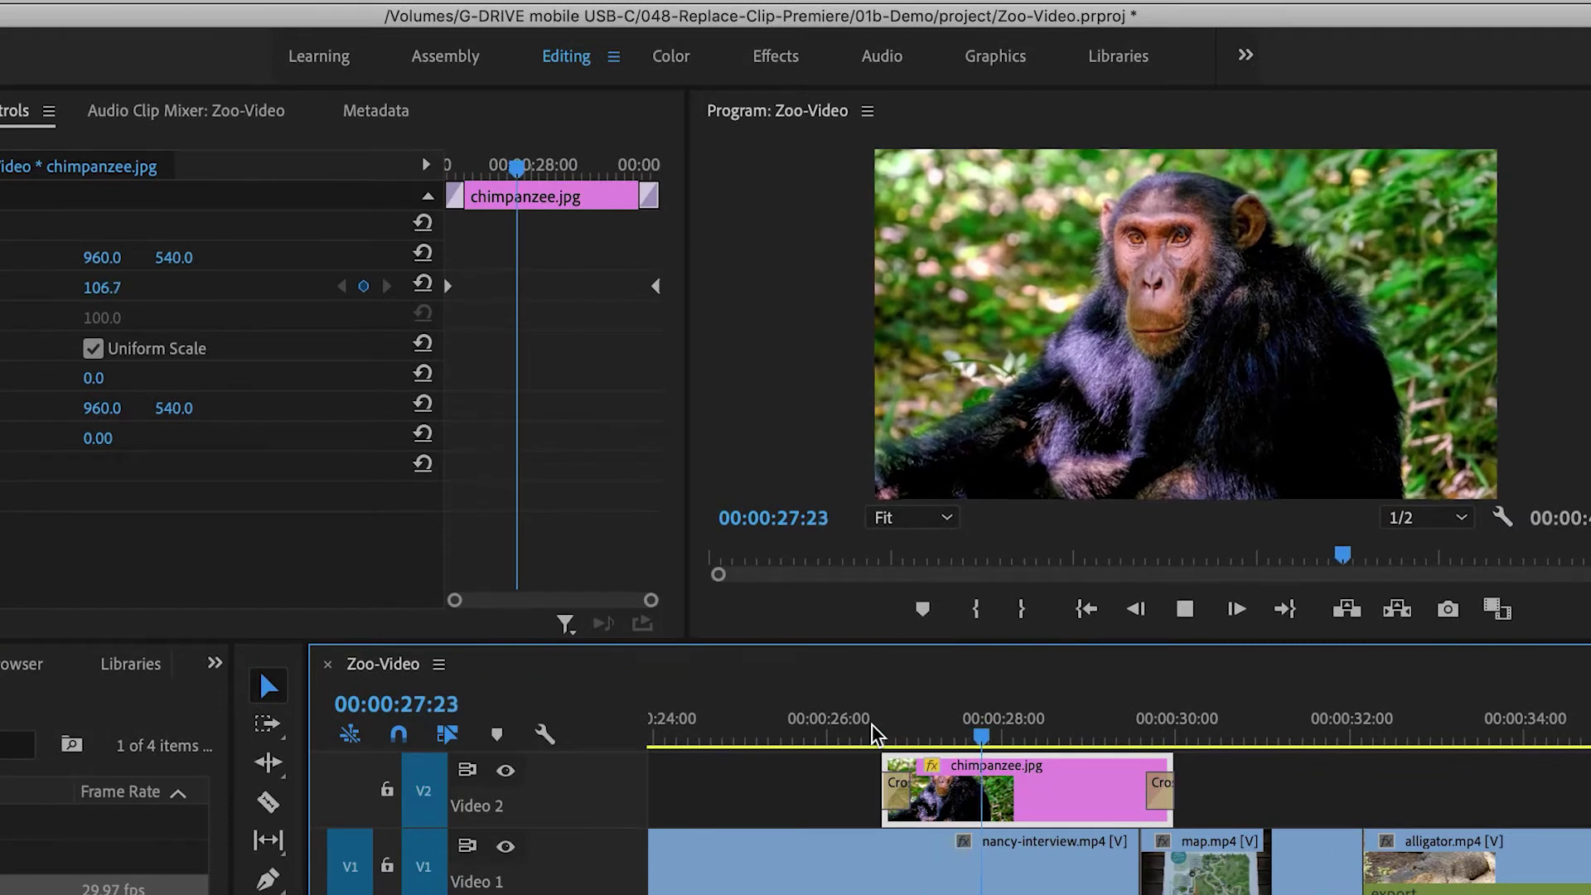
key("space")
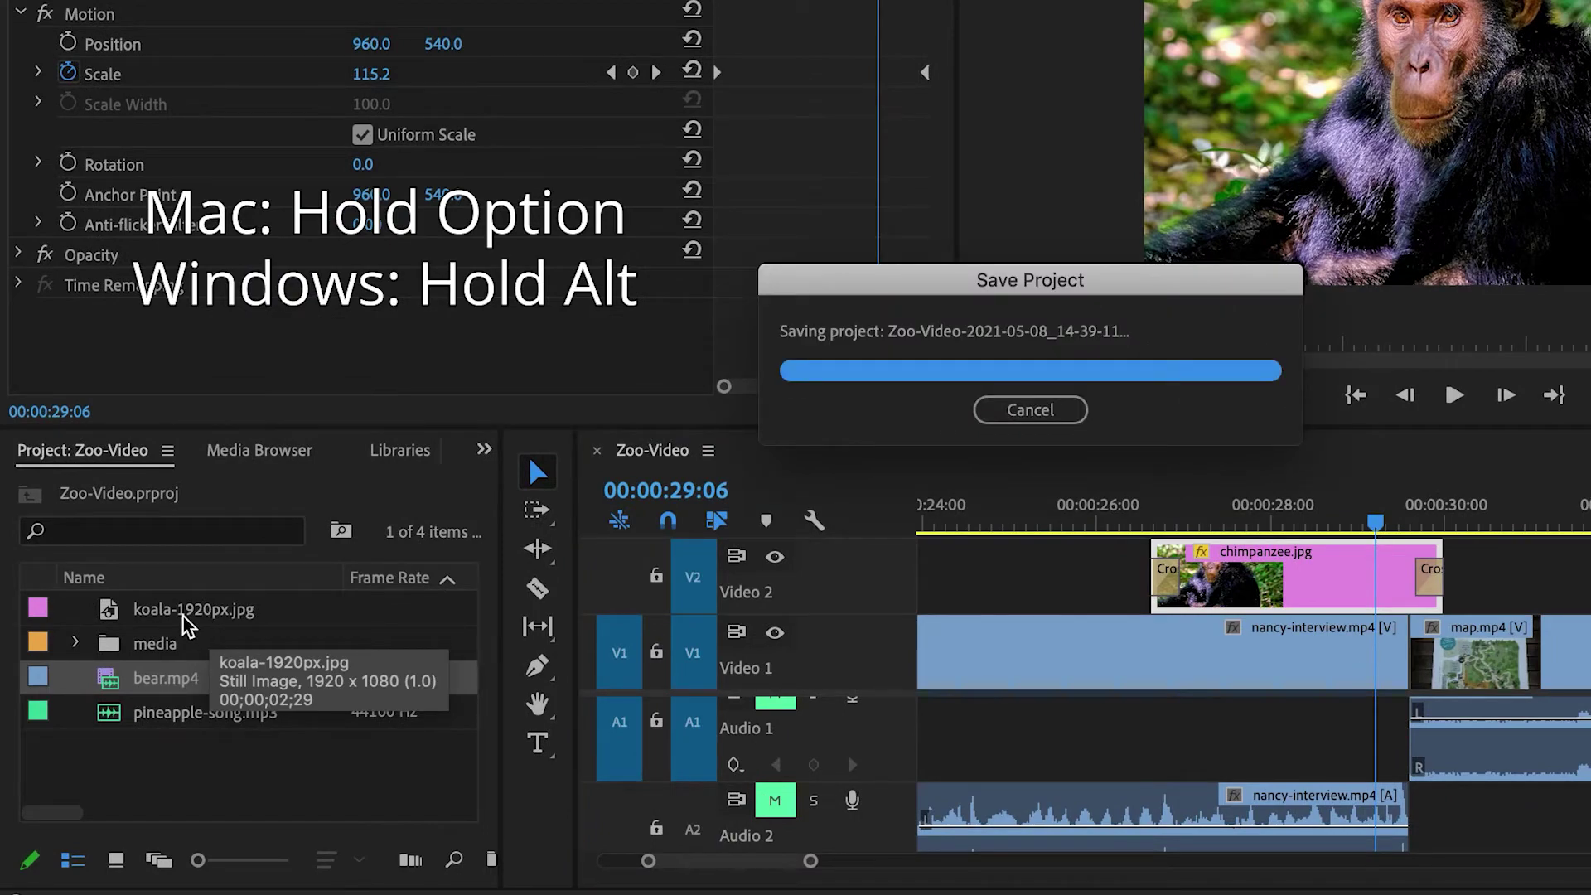
- Swap chimpanzee.jpg on V2 for koala-1920px.jpg and play back the koala clip
left_click_drag(157, 613, 1269, 569)
left_click_drag(1045, 602, 1049, 605)
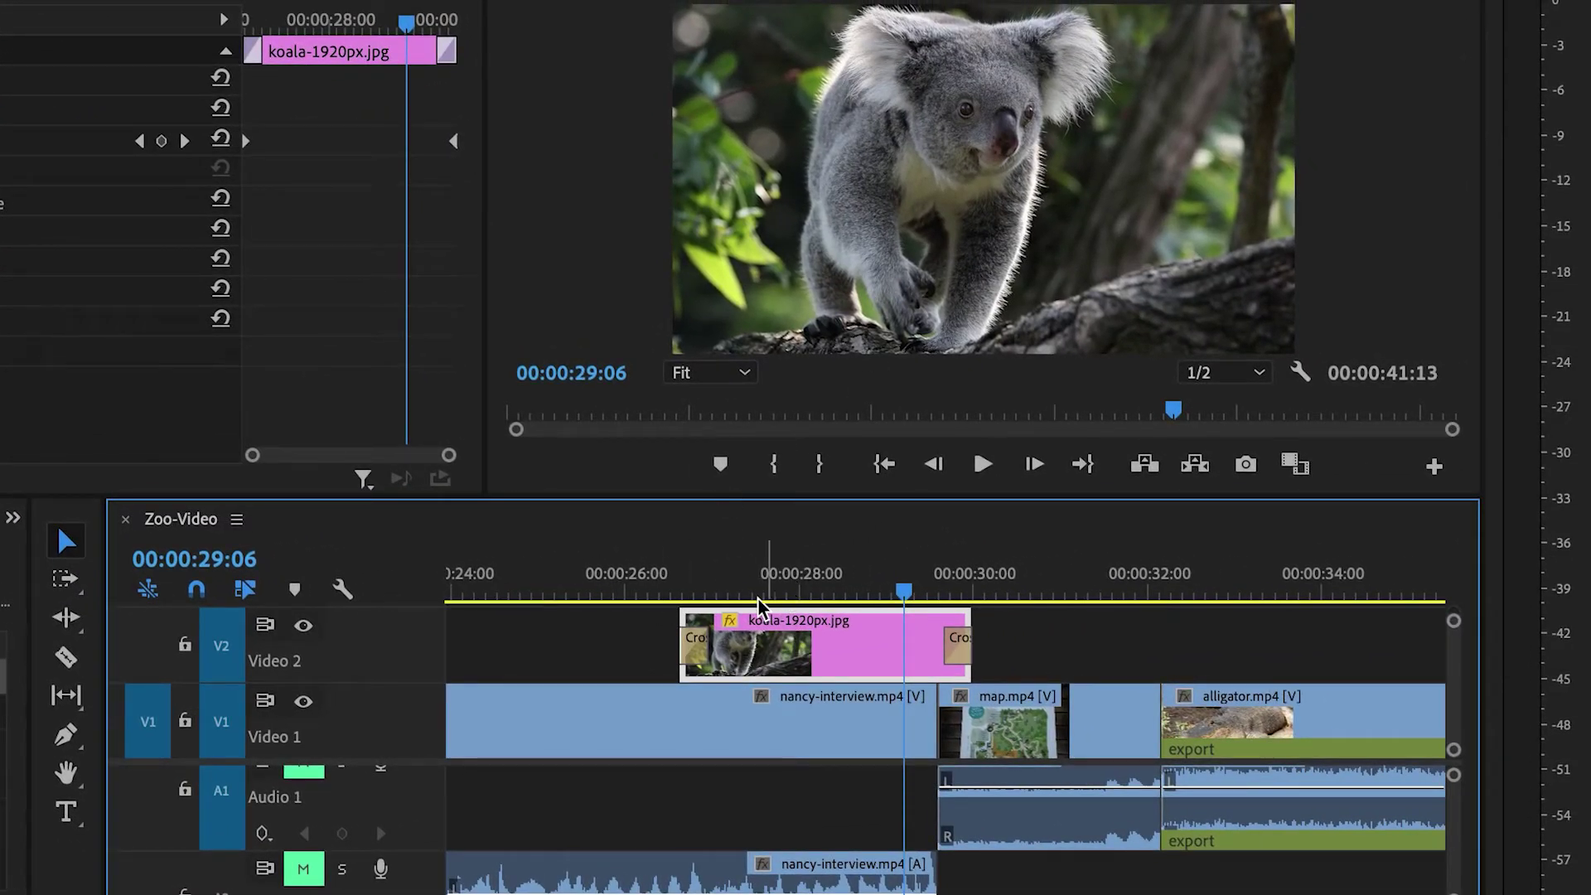
left_click(668, 595)
key("space")
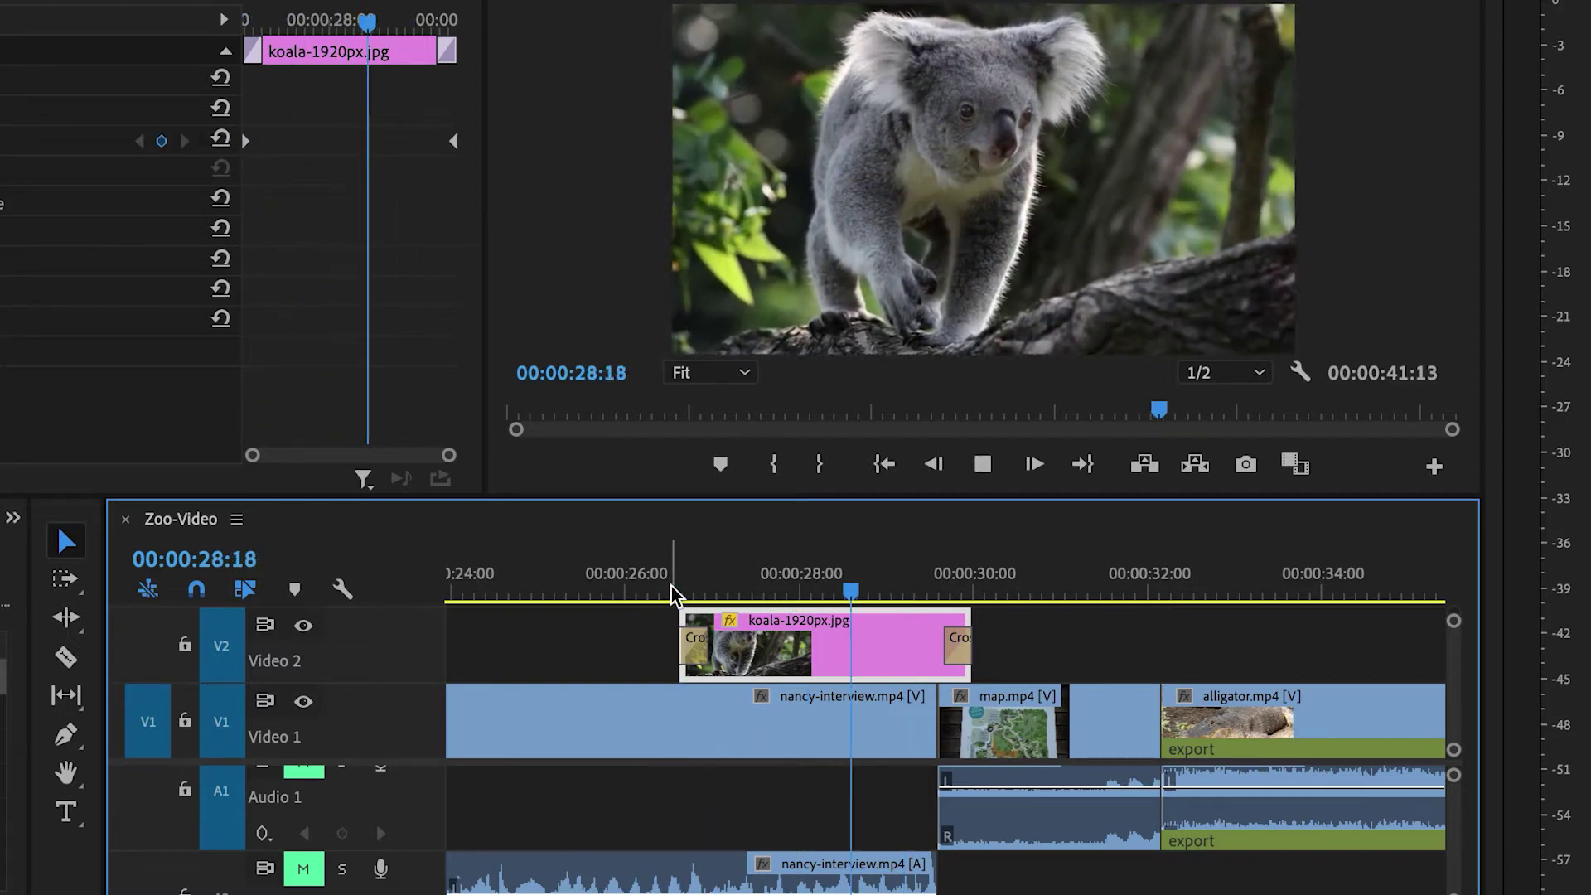
key("space")
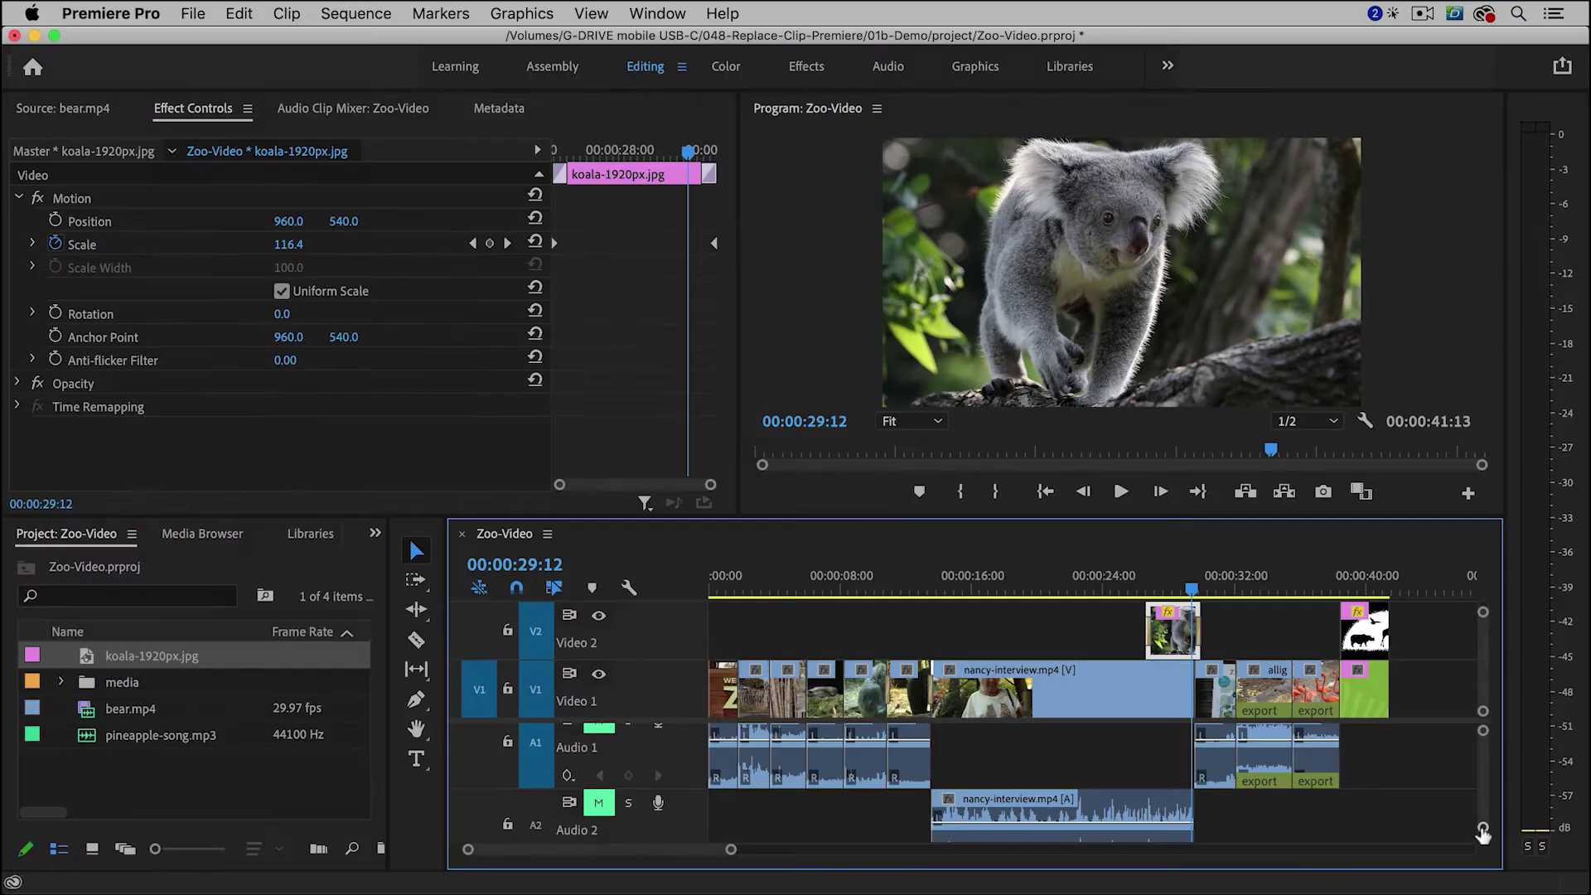
- Select the Acreage_Not_So_Distant_instrumental_4_04.wav clip on A3 to show its Volume keyframes
scroll(1482, 833, "down", 3)
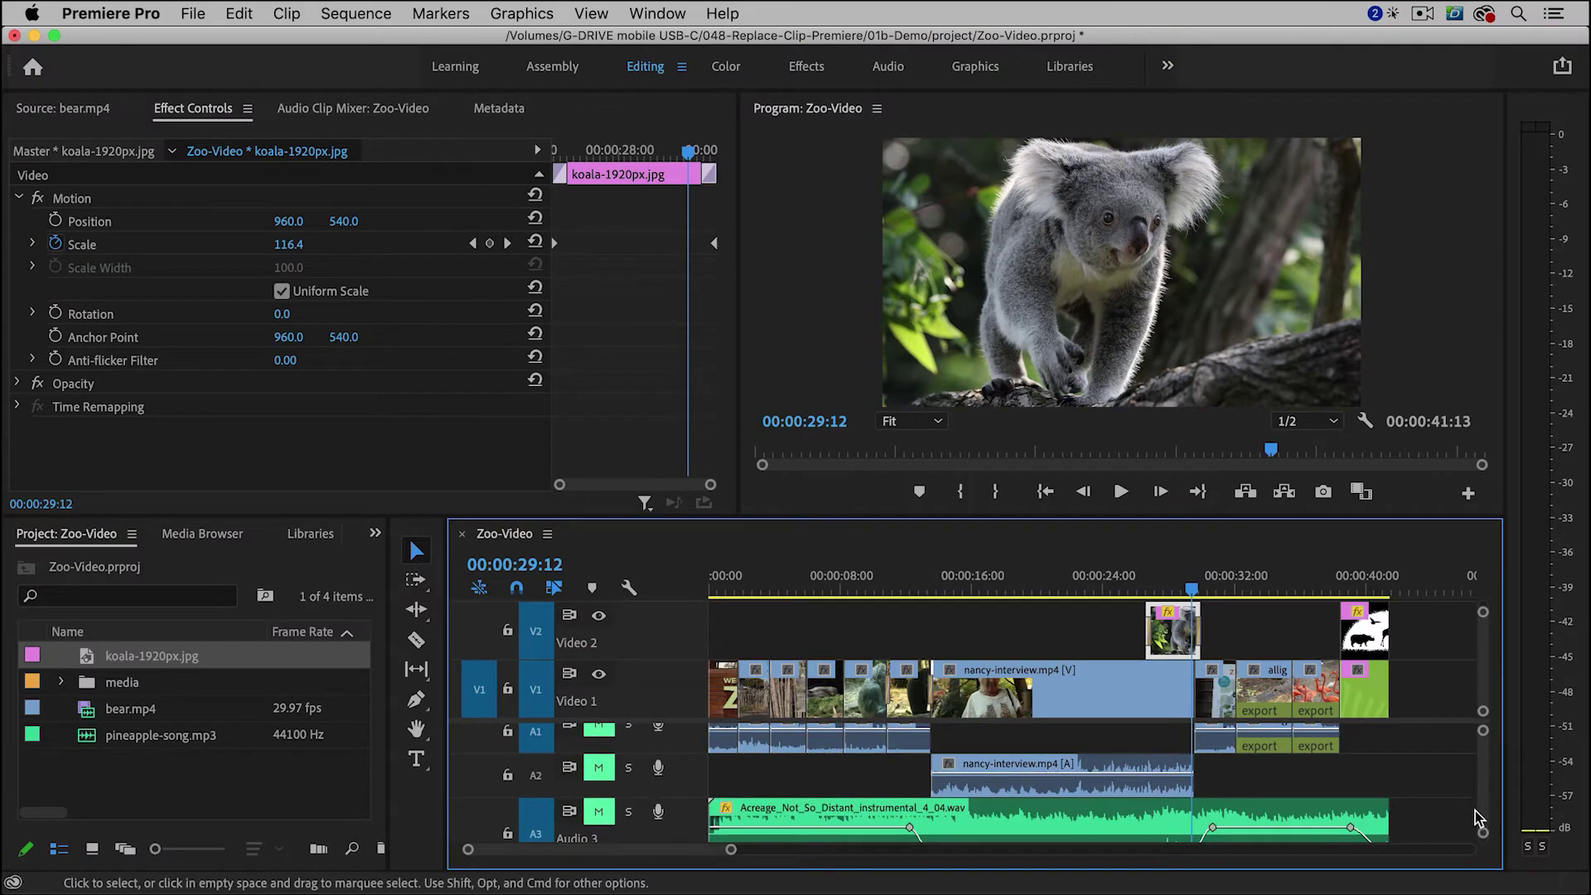
scroll(1482, 820, "down", 2)
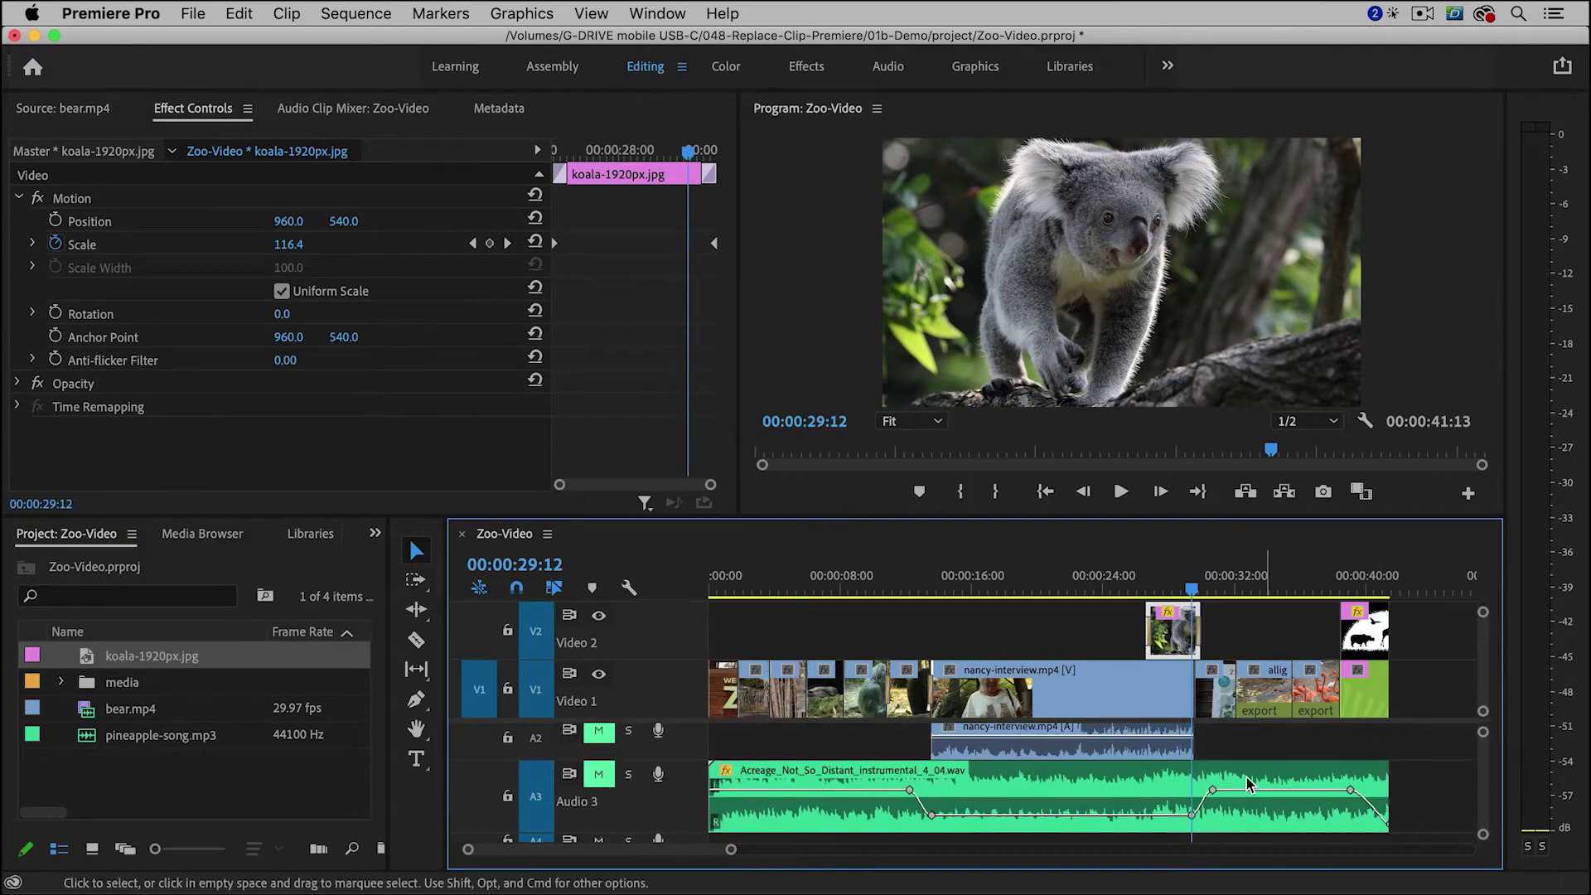
left_click(1128, 789)
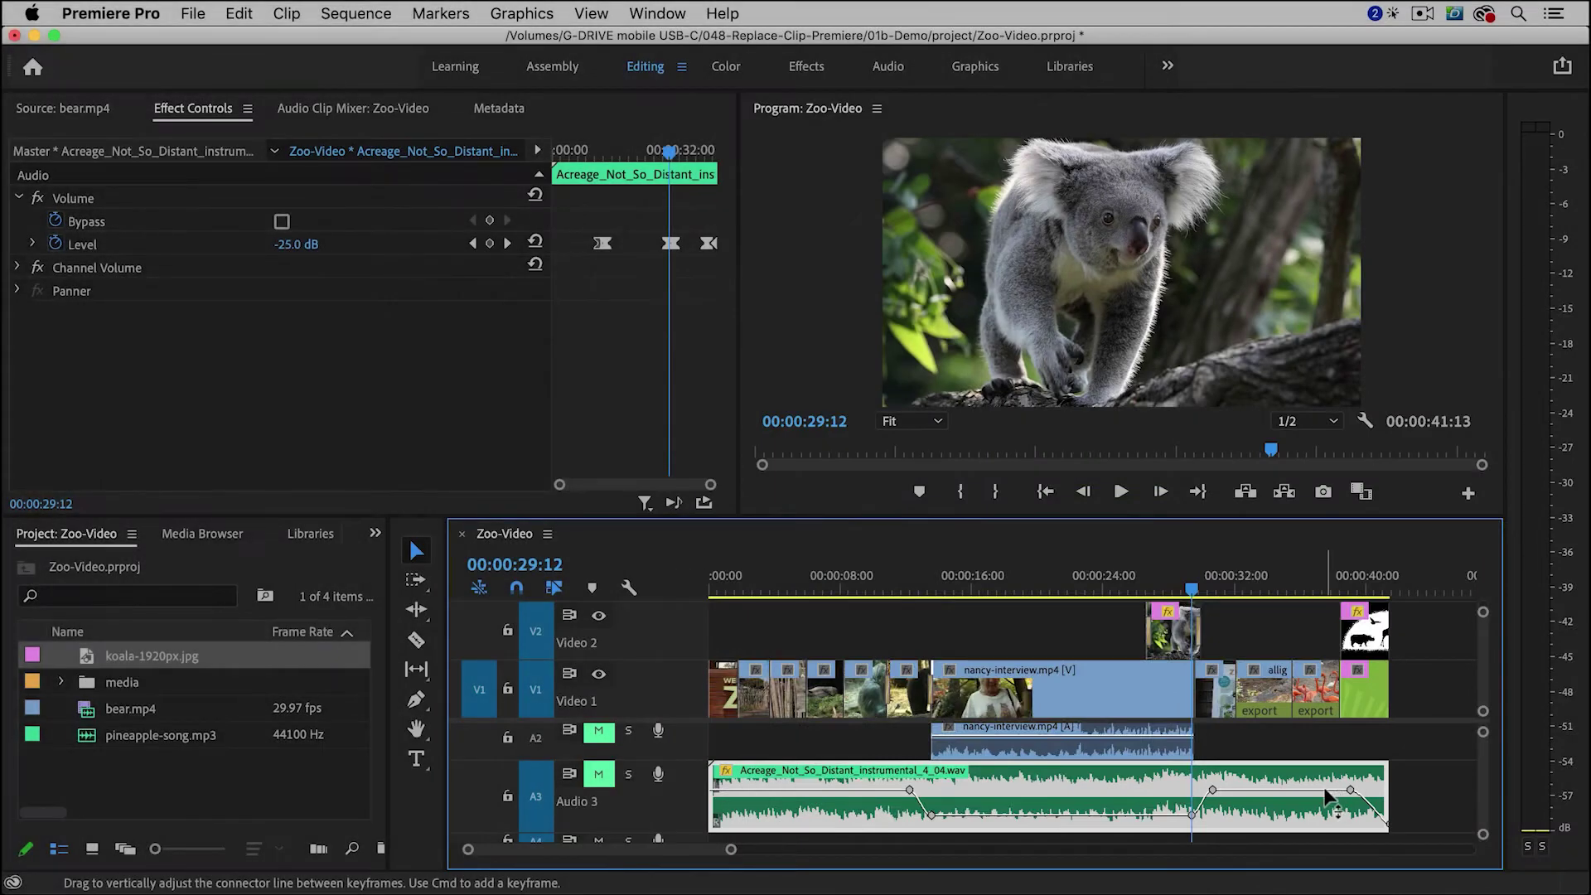
mouse_move(1326, 797)
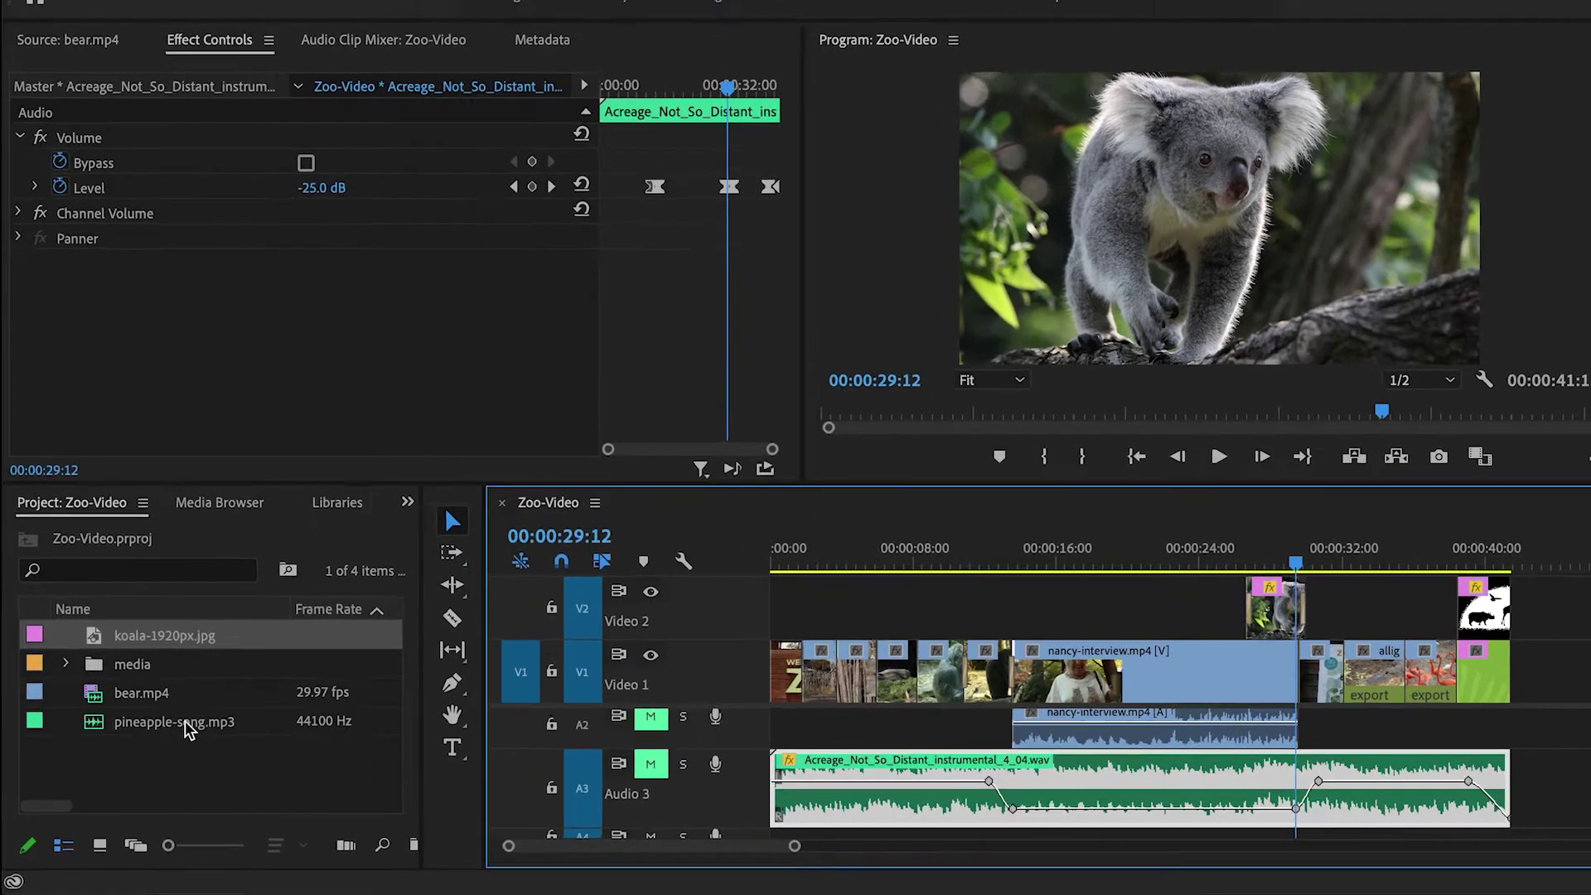
- Alt-drag pineapple-song.mp3 onto the A3 music clip to replace it
left_click(184, 723)
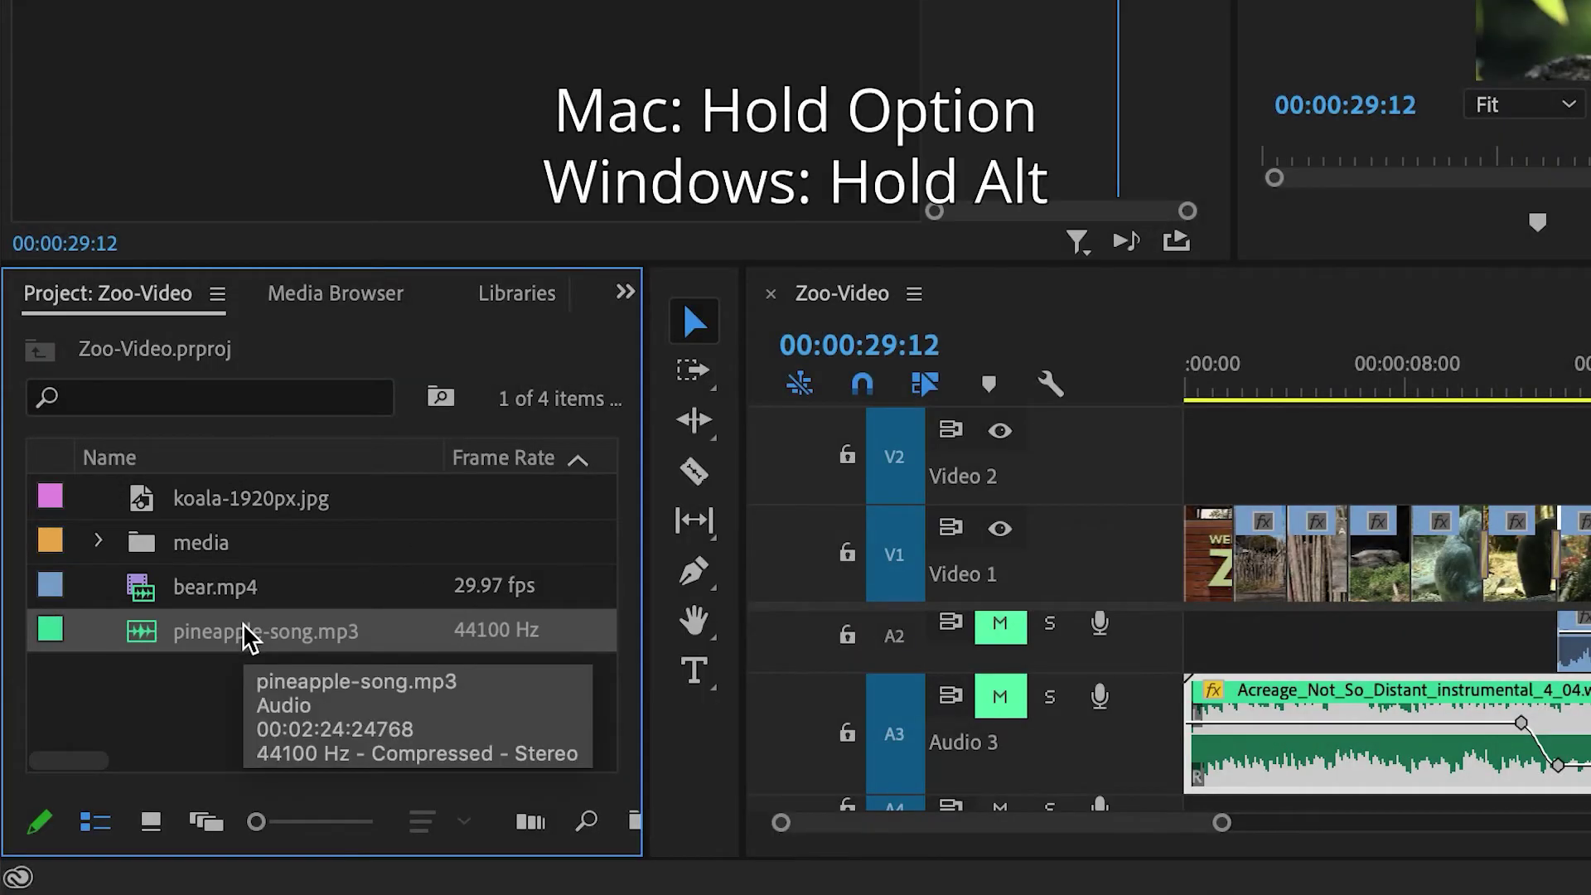
left_click_drag(151, 647, 883, 678)
left_click_drag(575, 677, 1039, 735)
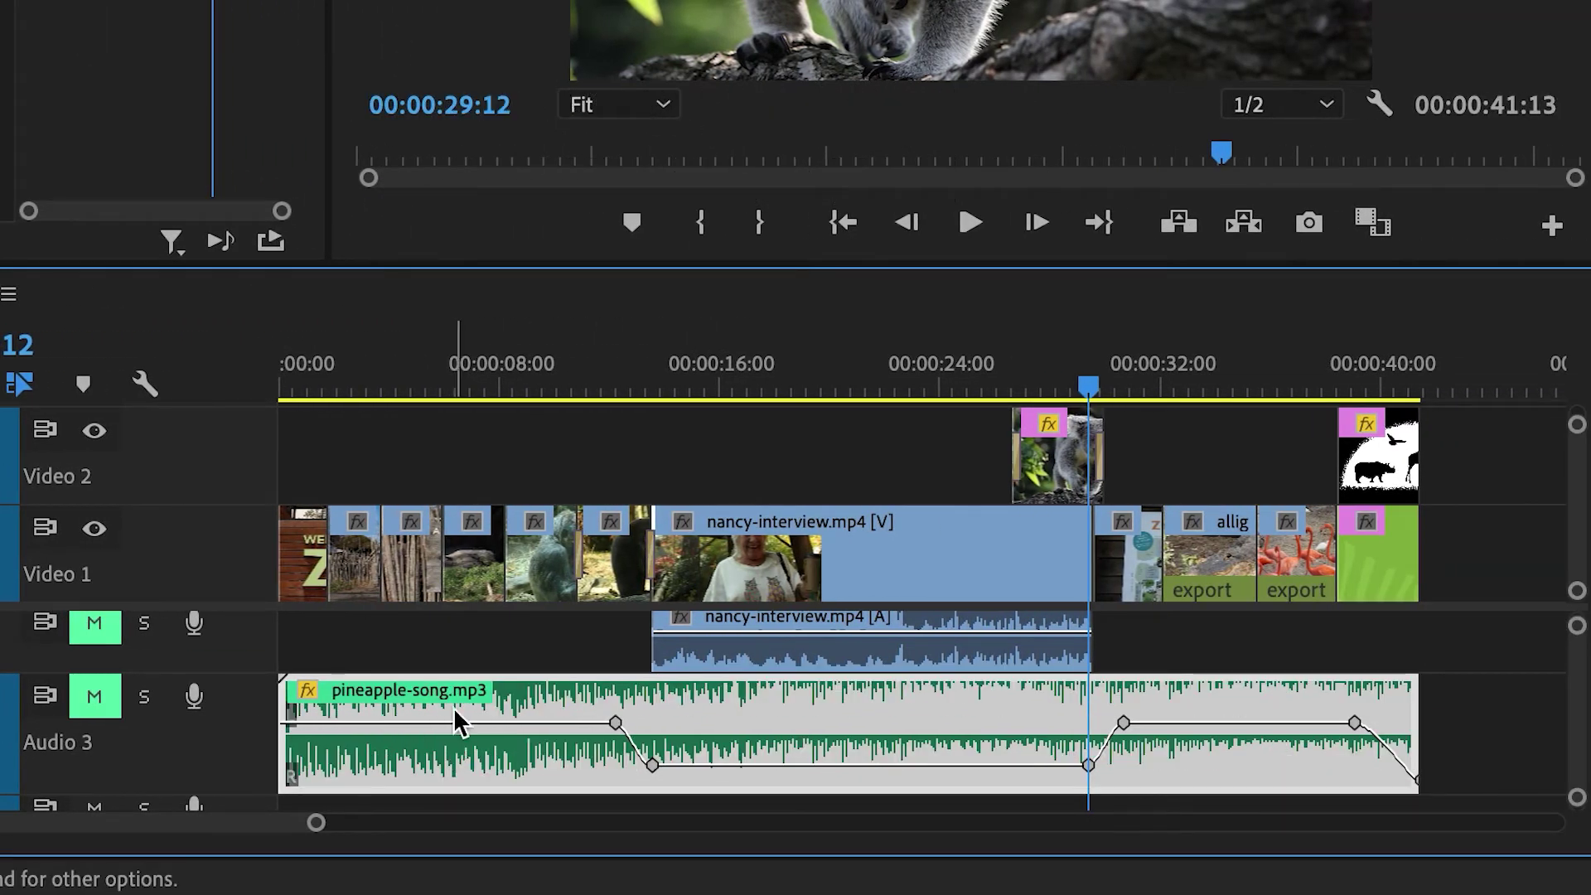
- Unmute Audio 3 and Audio 2, then play back from the music volume dip
left_click(93, 696)
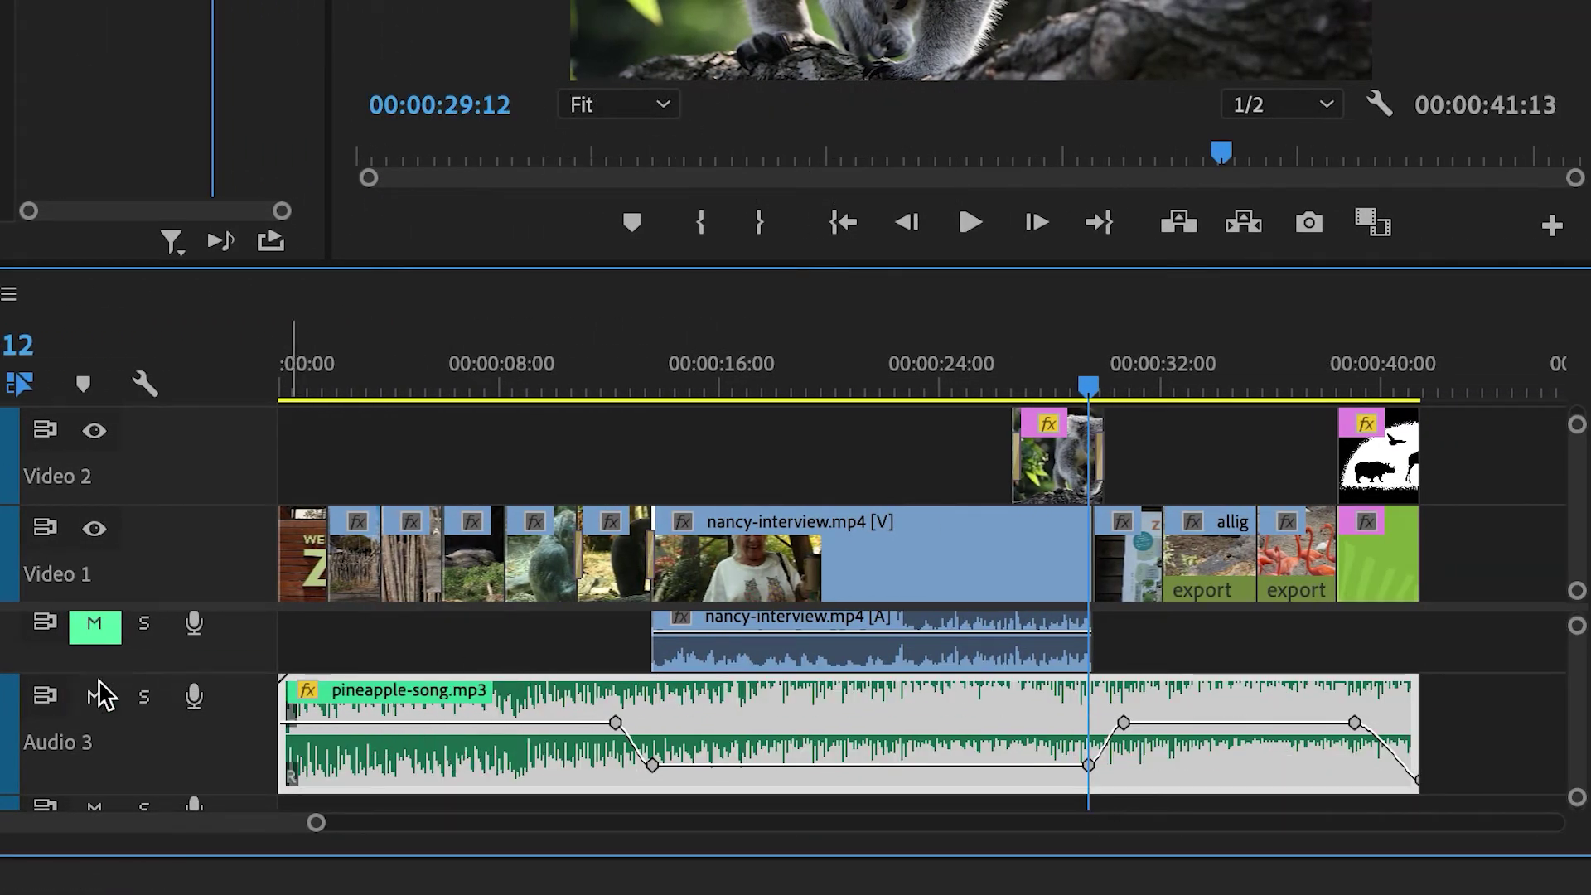
left_click(100, 626)
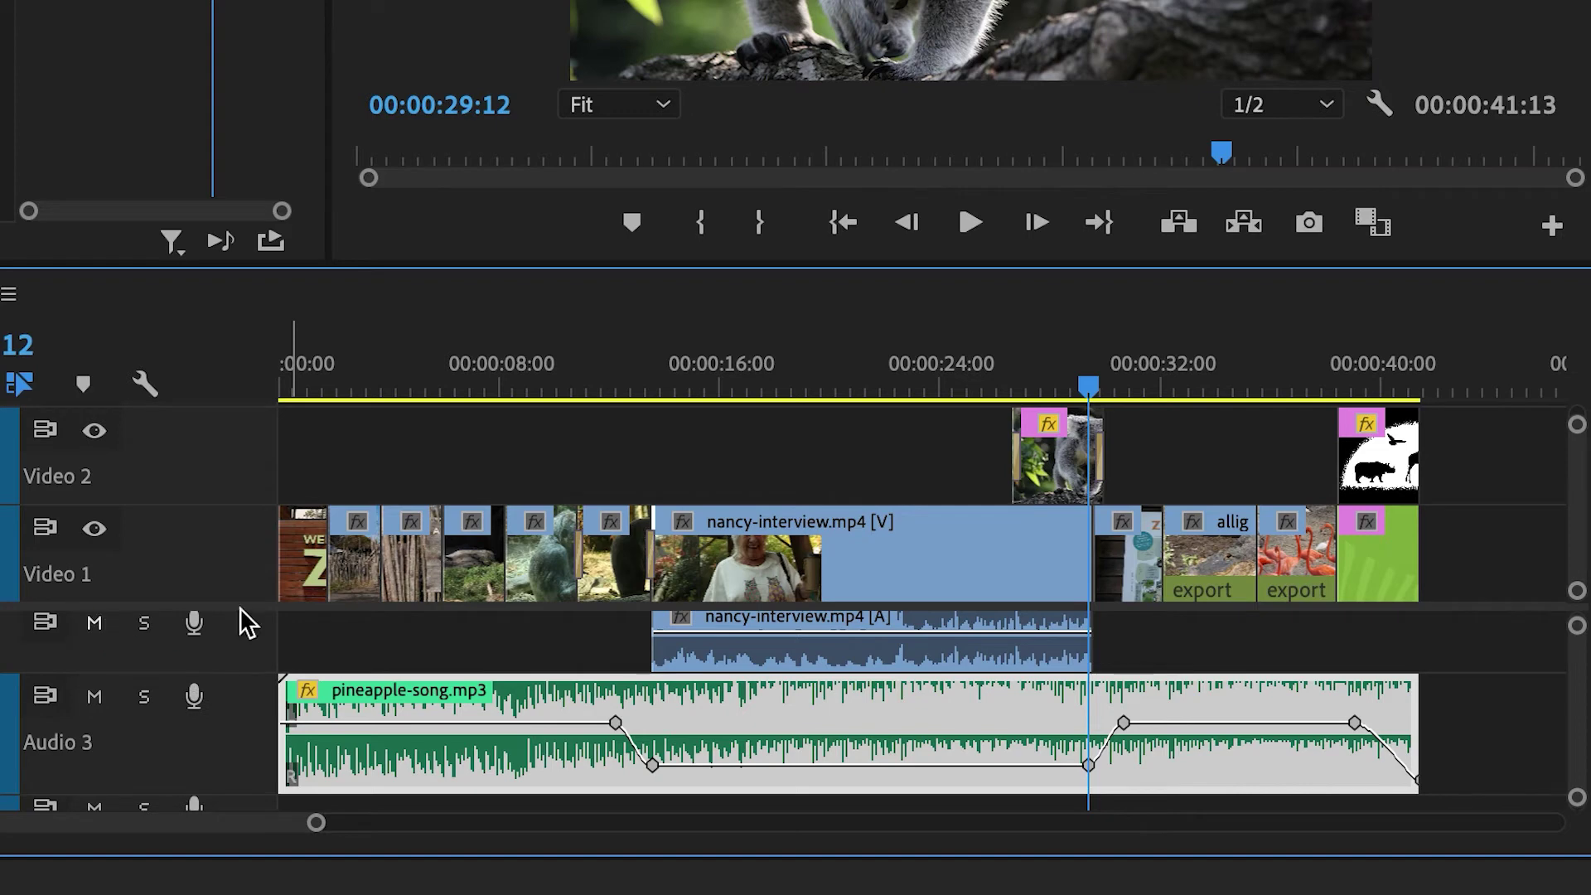
left_click(605, 384)
key("space")
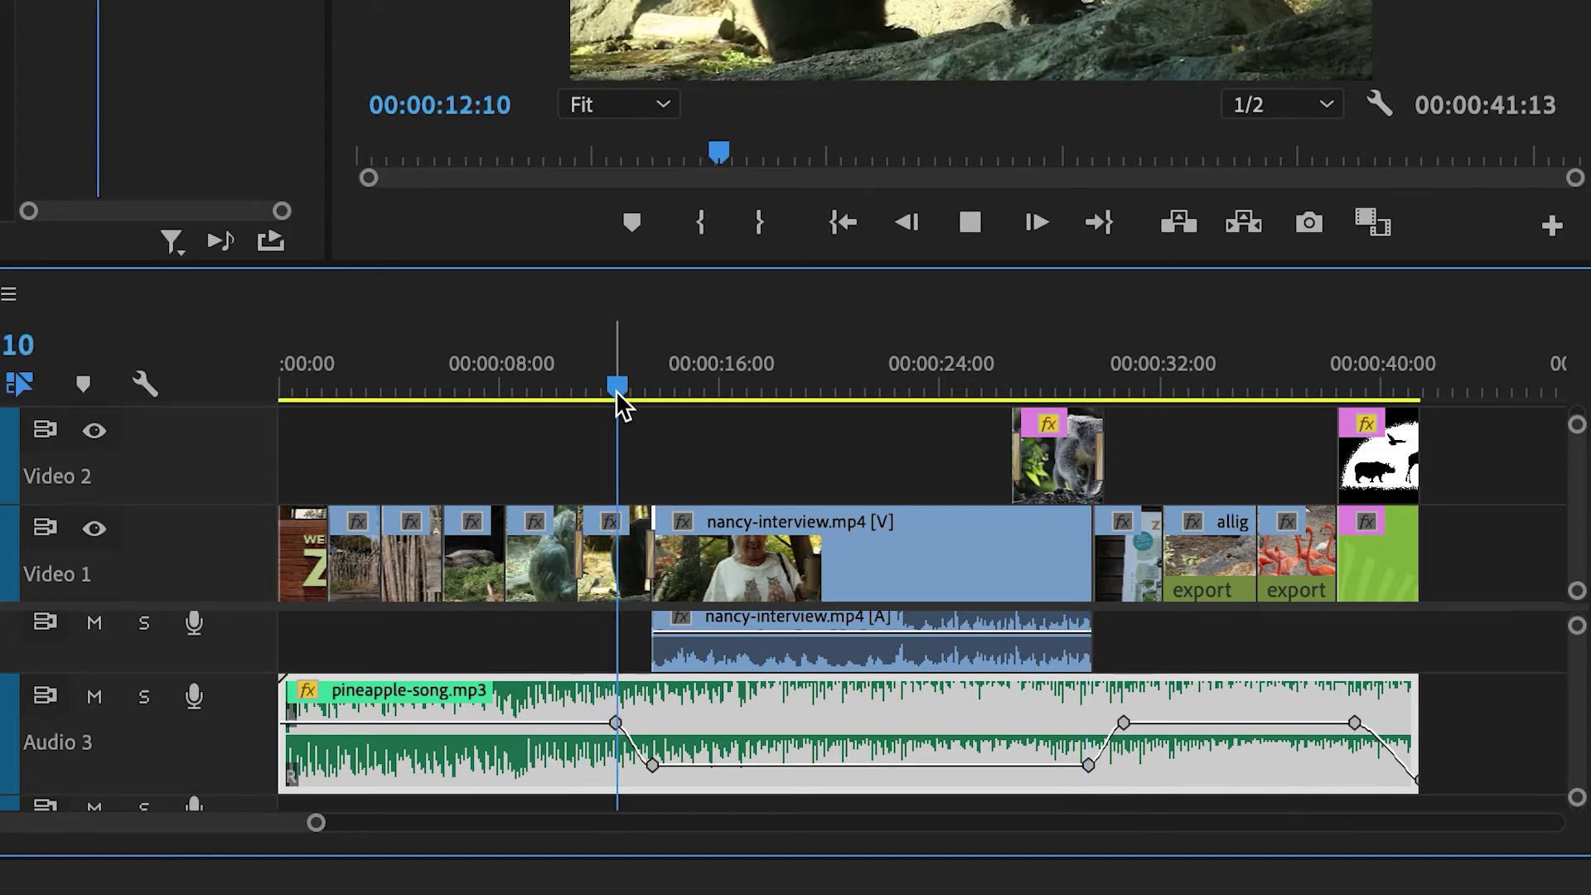
key("space")
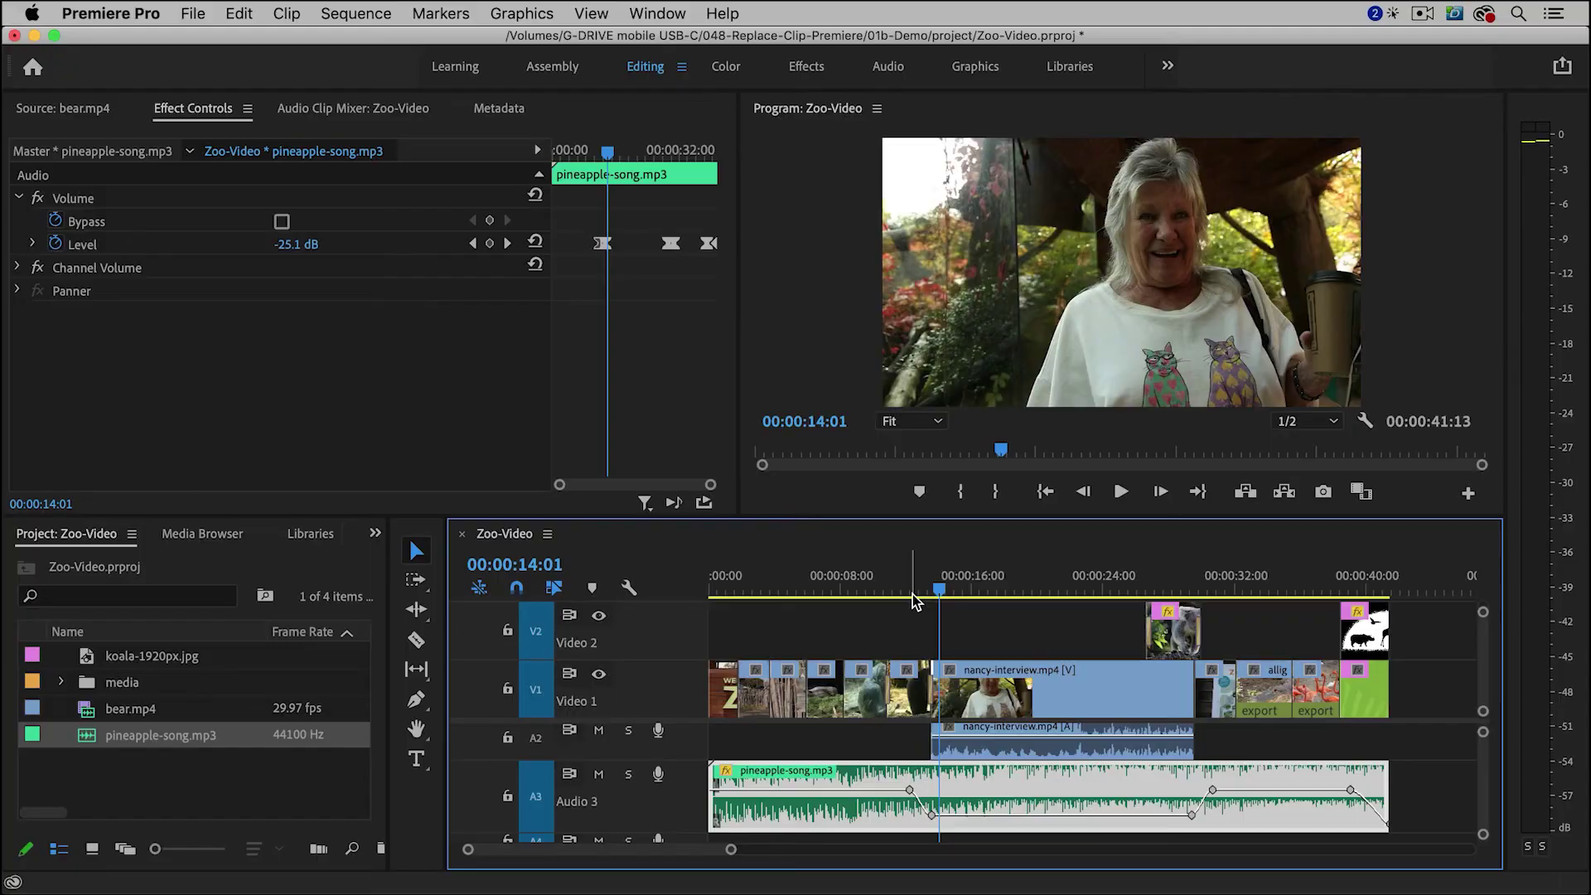